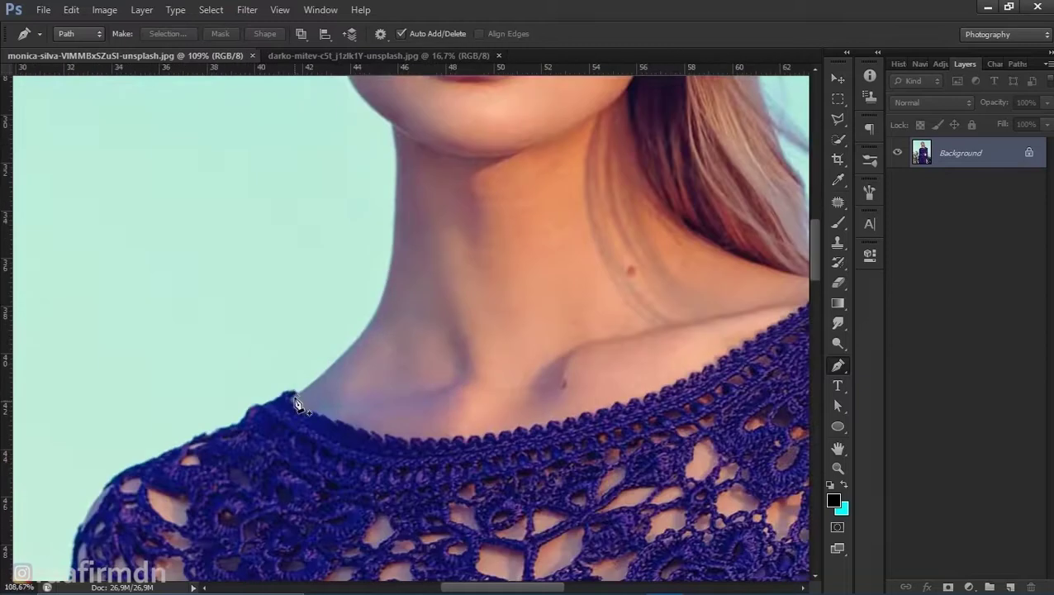
Trace a Pen path up the neck edge, around the chin and jaw, and along the hairline
scroll(300, 415, up, 2)
scroll(371, 317, up, 2)
click(356, 446)
click(371, 411)
click(385, 378)
scroll(392, 380, up, 2)
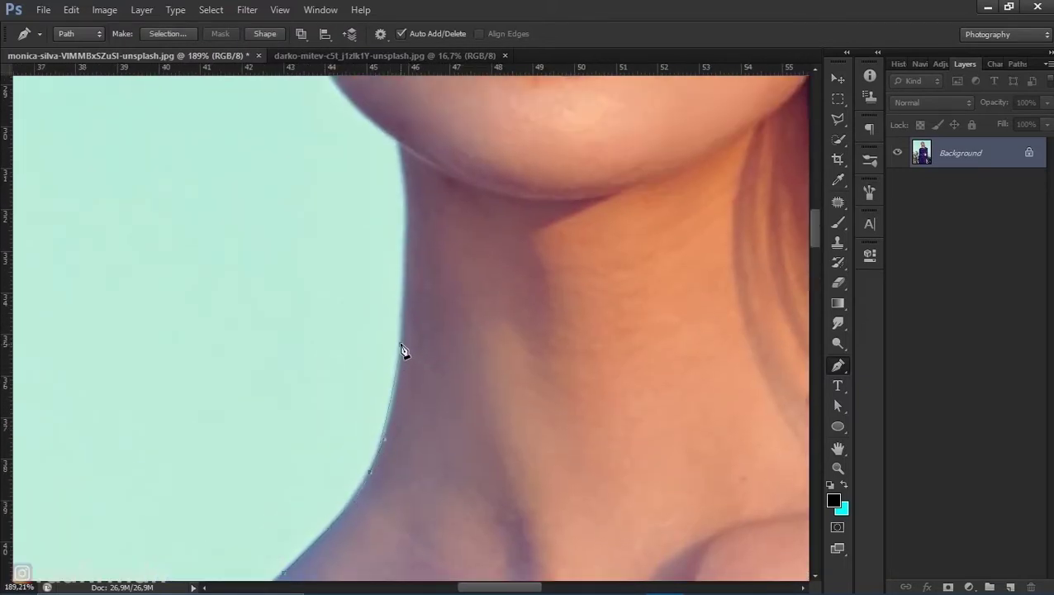
scroll(403, 286, up, 3)
scroll(411, 305, up, 2)
mouse_move(409, 324)
mouse_down()
mouse_move(403, 314)
mouse_move(419, 382)
mouse_up()
scroll(417, 310, up, 2)
scroll(309, 318, up, 2)
click(304, 242)
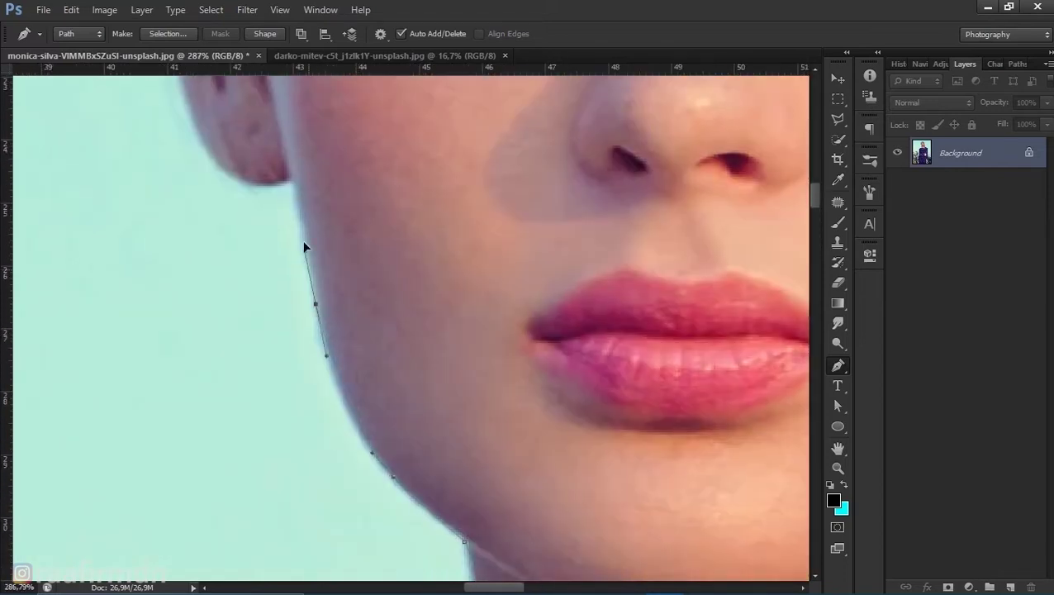
scroll(307, 297, up, 2)
scroll(311, 361, up, 1)
scroll(289, 264, up, 3)
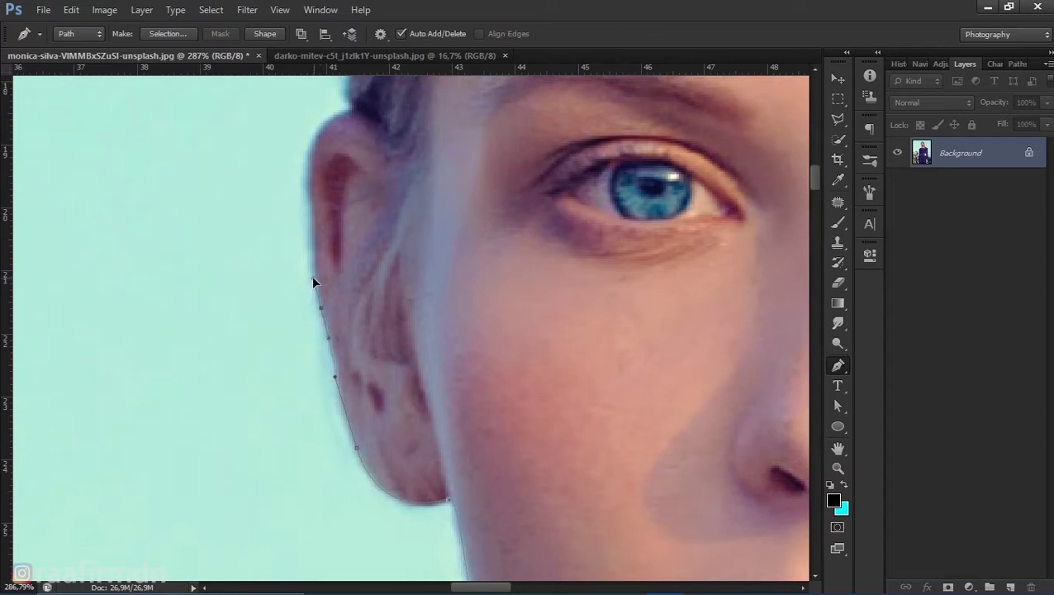
scroll(330, 322, up, 2)
scroll(326, 268, up, 2)
drag(369, 262, 411, 260)
click(381, 223)
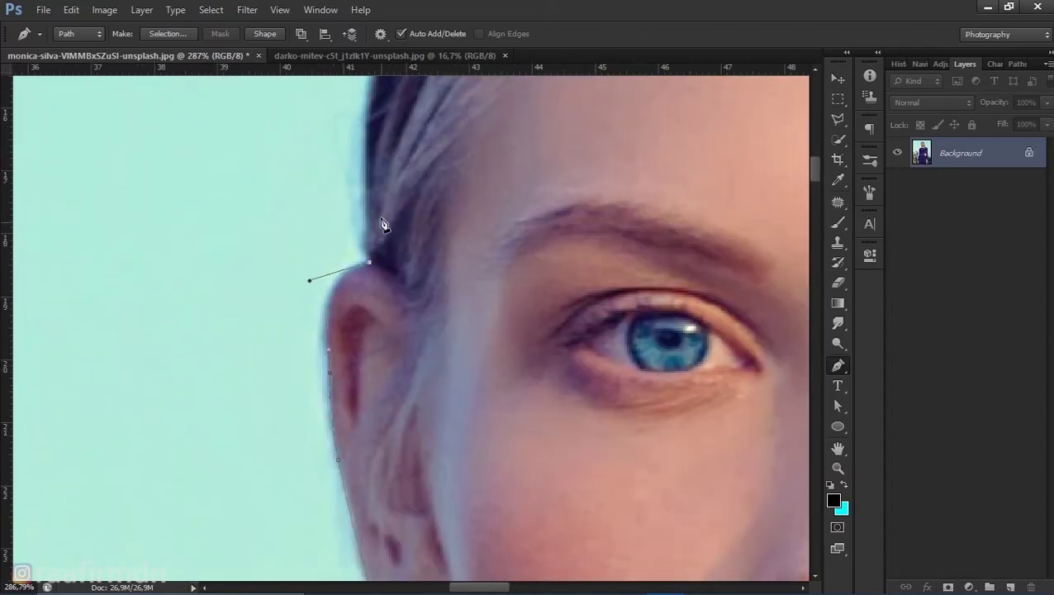
scroll(381, 223, up, 2)
click(399, 169)
scroll(400, 169, up, 3)
scroll(439, 170, down, 2)
Curve the path over the top of the hair and down its right side to the shoulder
drag(513, 199, 464, 256)
drag(536, 164, 607, 160)
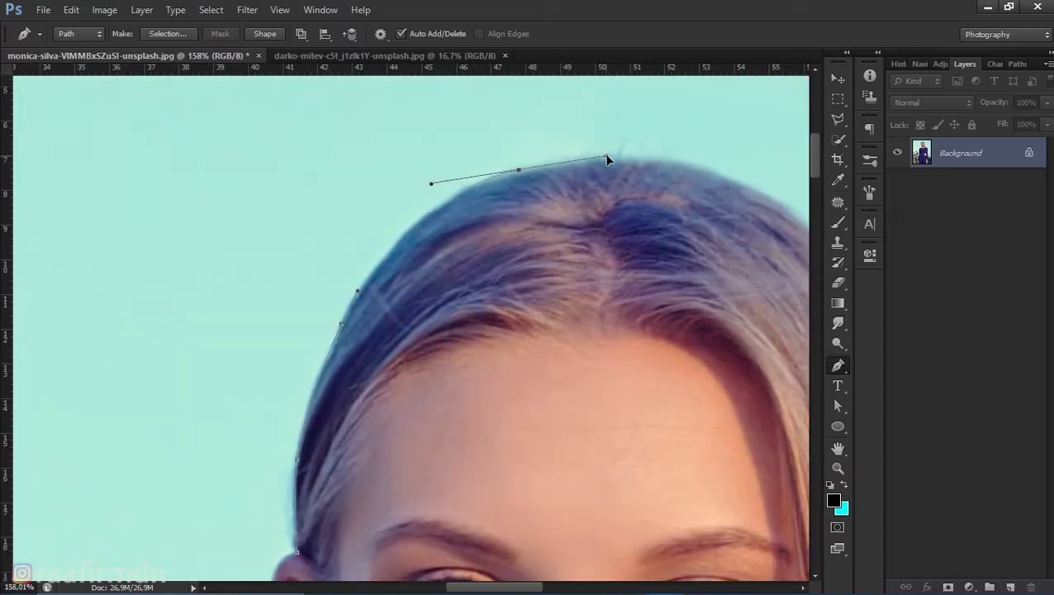
drag(618, 242, 345, 212)
drag(386, 200, 454, 227)
drag(556, 408, 583, 498)
drag(501, 384, 512, 330)
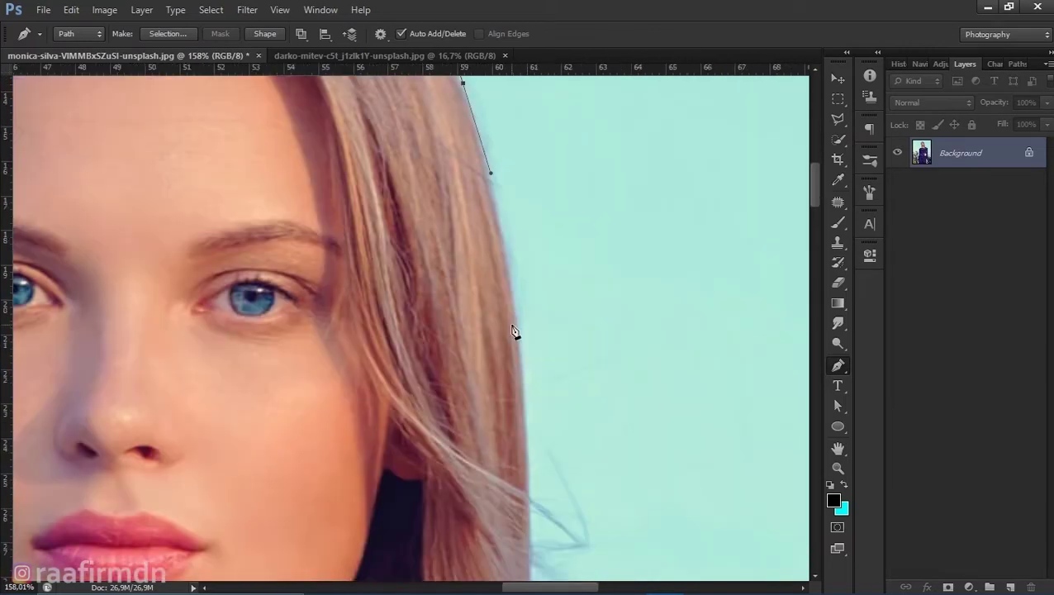
mouse_move(536, 419)
mouse_down()
mouse_move(555, 308)
mouse_move(546, 287)
mouse_up()
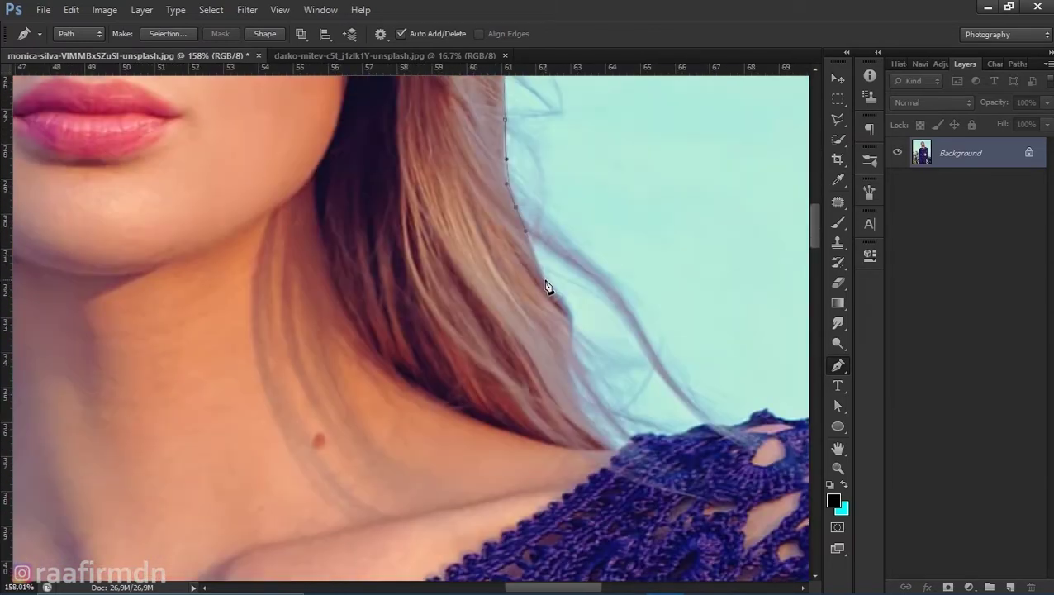
drag(570, 362, 529, 251)
click(573, 336)
Check the completed head outline and bring up the path's context menu
scroll(572, 355, up, 2)
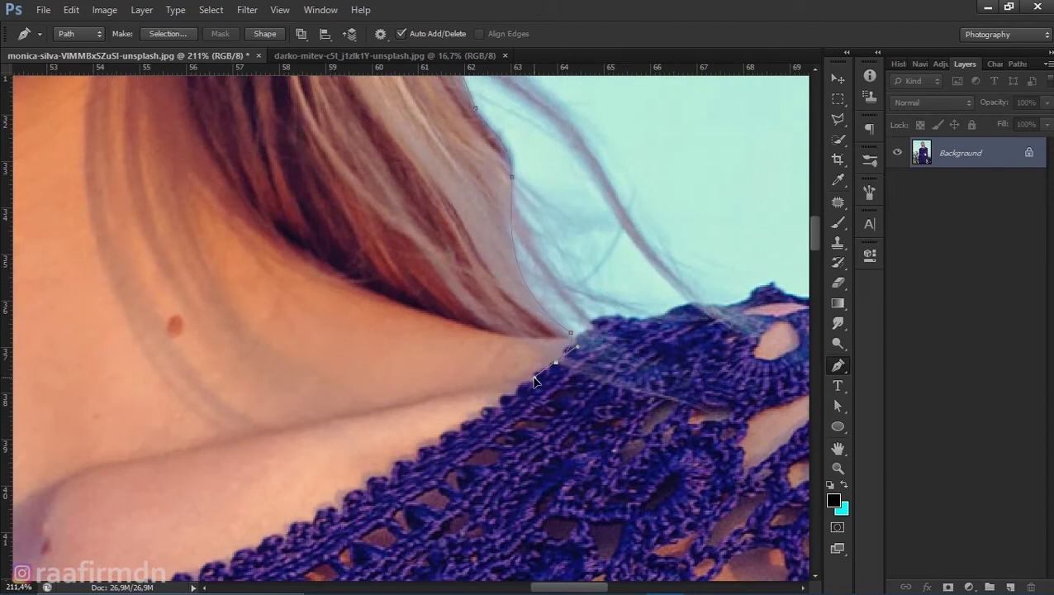
scroll(452, 315, down, 3)
scroll(452, 315, down, 2)
scroll(103, 234, up, 2)
scroll(103, 234, up, 1)
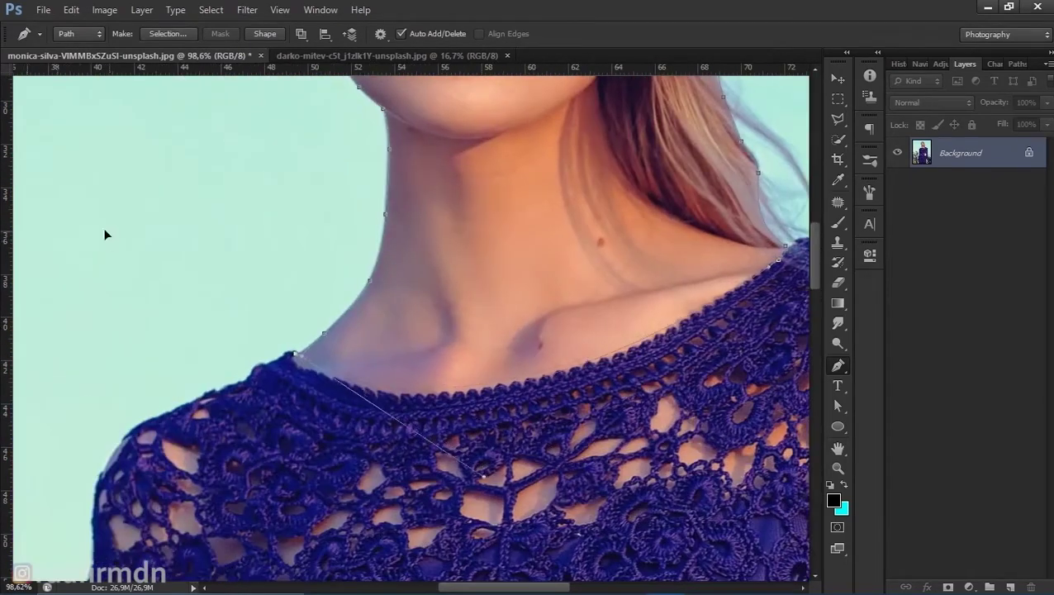
scroll(477, 399, up, 3)
scroll(563, 244, up, 2)
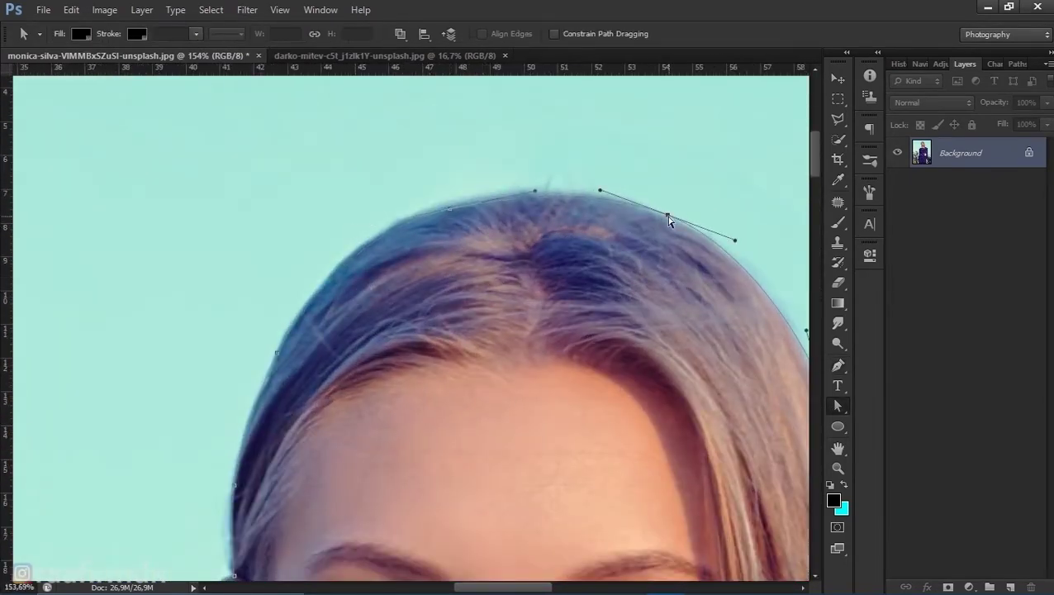
drag(607, 235, 520, 254)
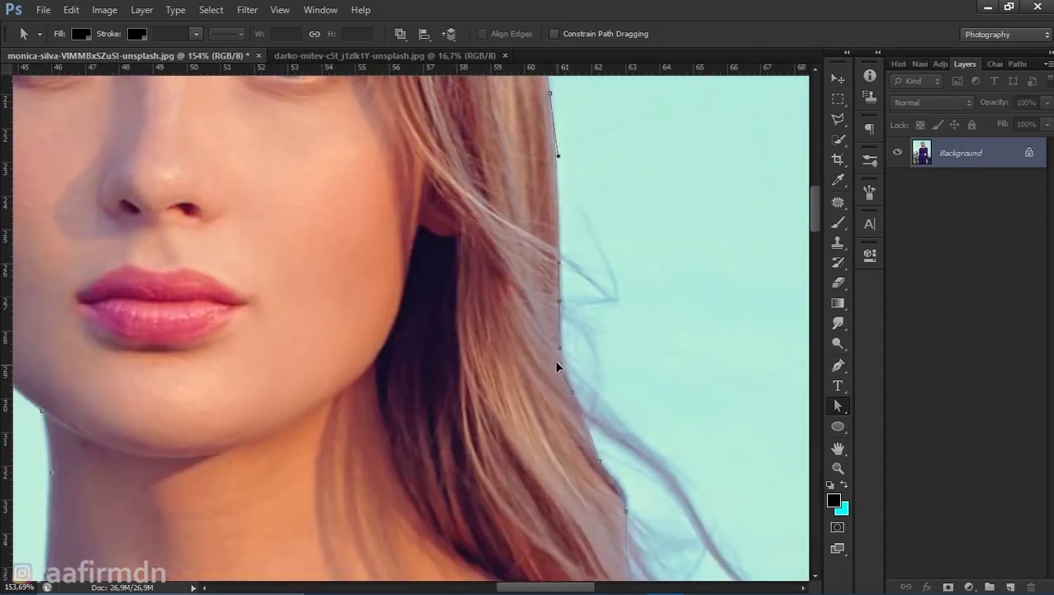
scroll(558, 367, down, 2)
scroll(583, 328, down, 3)
right_click(446, 363)
Turn the head path into a selection and copy the head onto its own layer
click(506, 113)
key(Return)
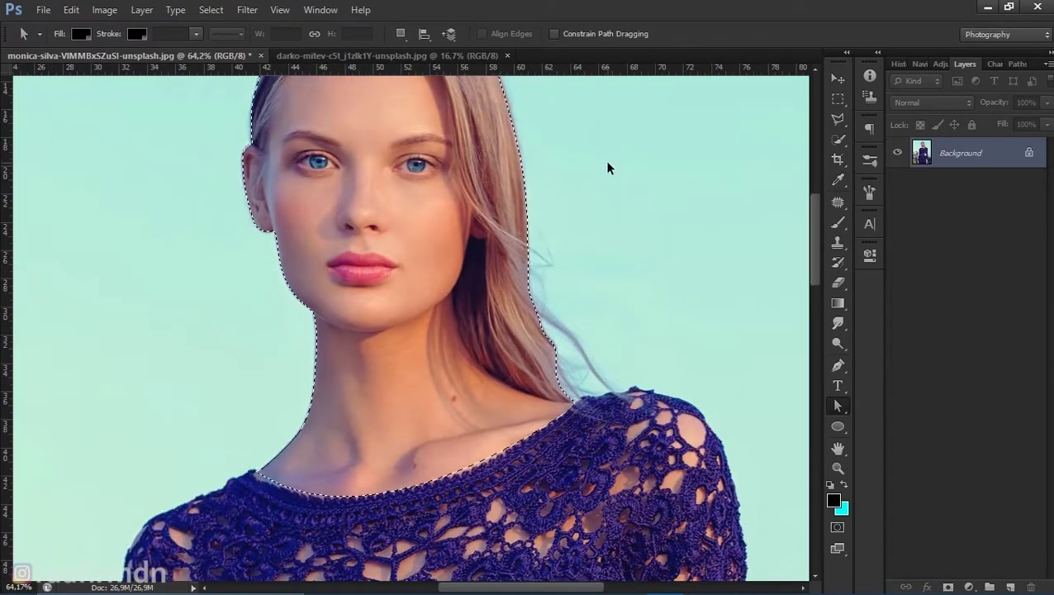
key(ctrl+j)
scroll(555, 298, down, 3)
Create a new custom document 3508 × 4961 pixels in size
key(ctrl+n)
click(229, 160)
click(157, 348)
click(318, 207)
click(297, 221)
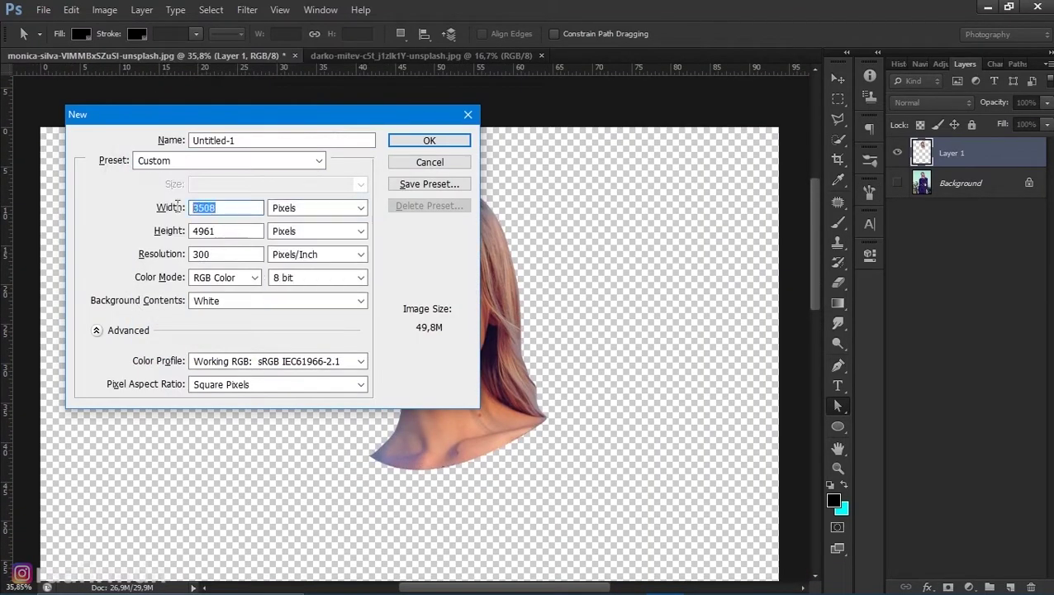
key(Return)
Move the head layer into the new document and scale it up on the page
key(ctrl+Tab)
drag(550, 124, 439, 315)
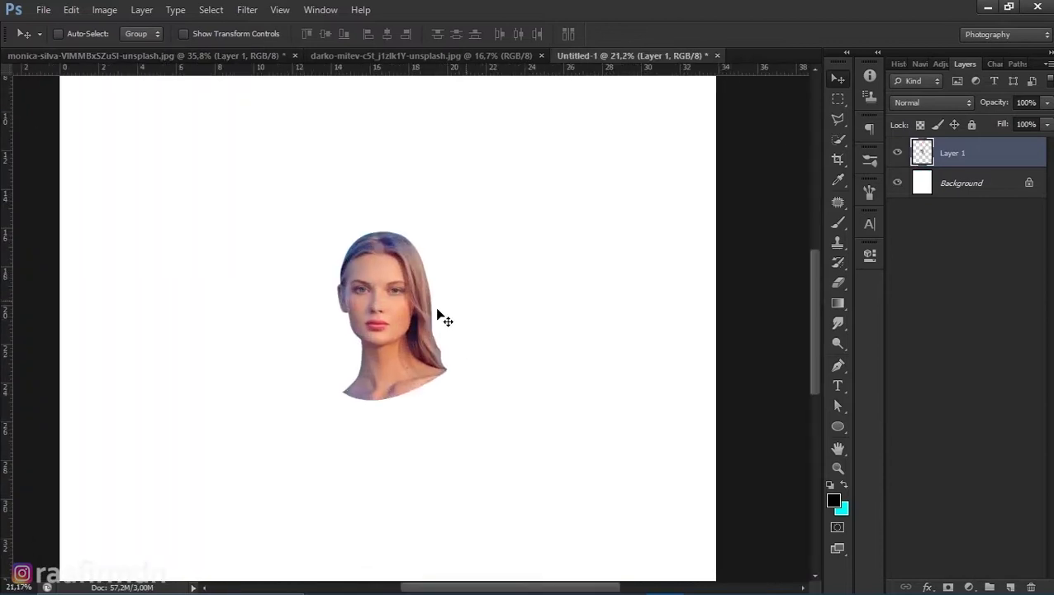
key(ctrl+t)
drag(336, 228, 164, 167)
key(Return)
key(ctrl+0)
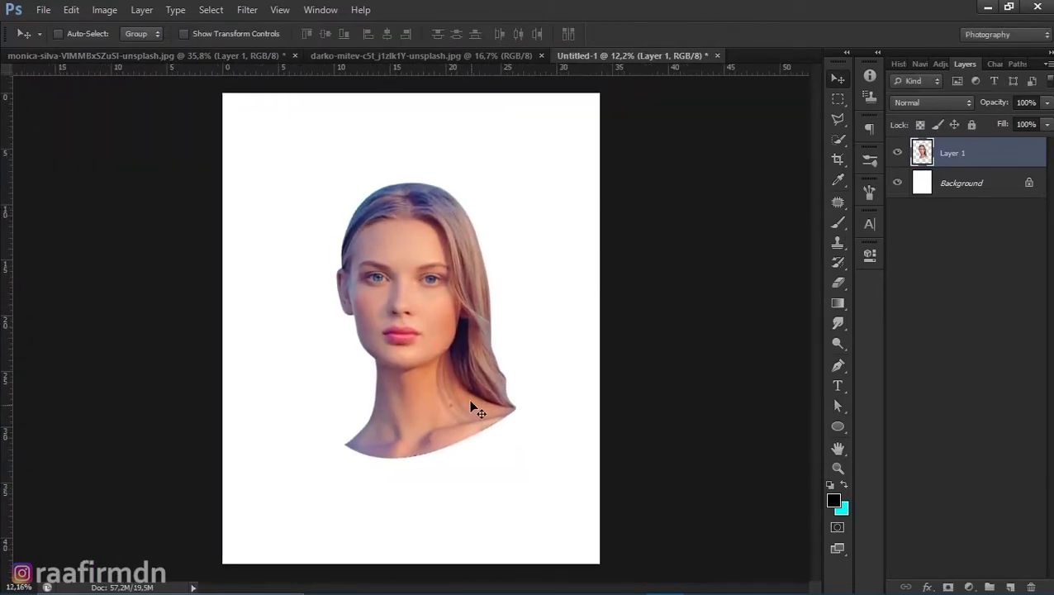
scroll(434, 259, up, 6)
key(p)
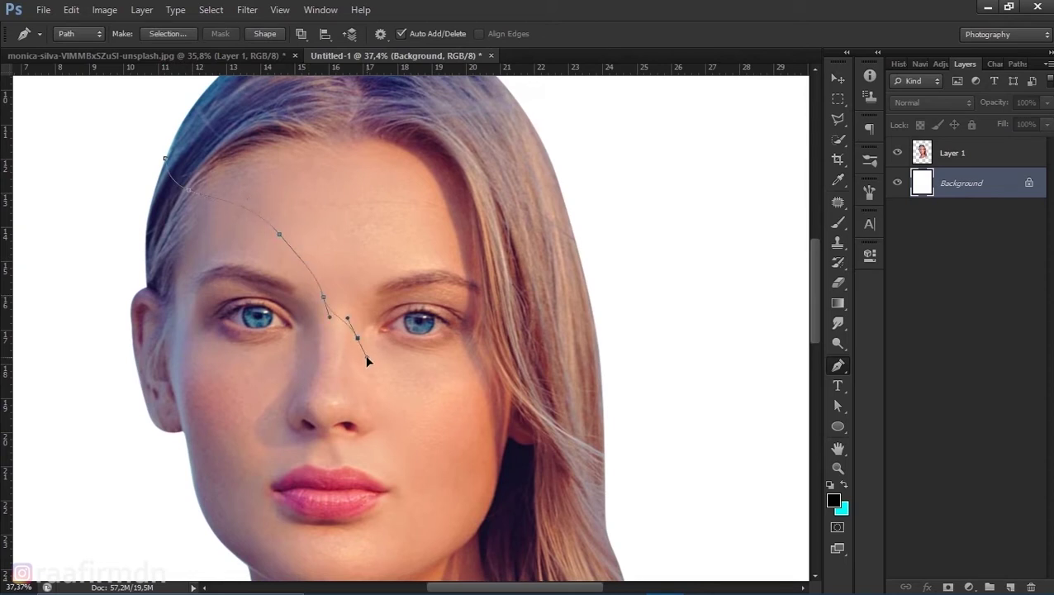
Draw a curved cutting path across the top-right of the head
drag(456, 386, 474, 383)
drag(484, 433, 495, 333)
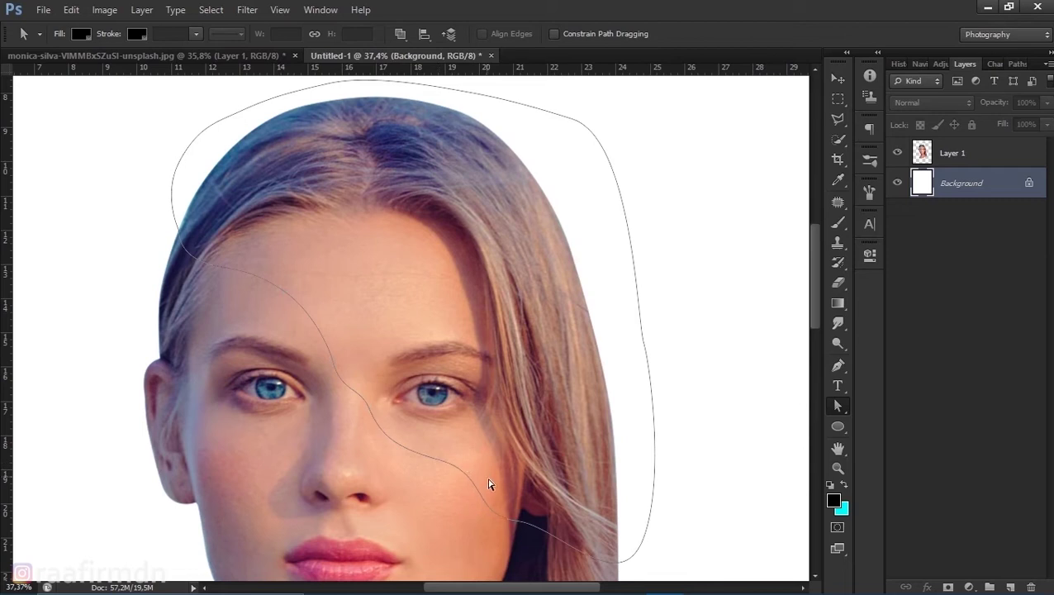
scroll(488, 484, down, 3)
Fill the cutting selection black on a new layer, duplicate Layer 1, and hide the shape
right_click(433, 439)
key(Return)
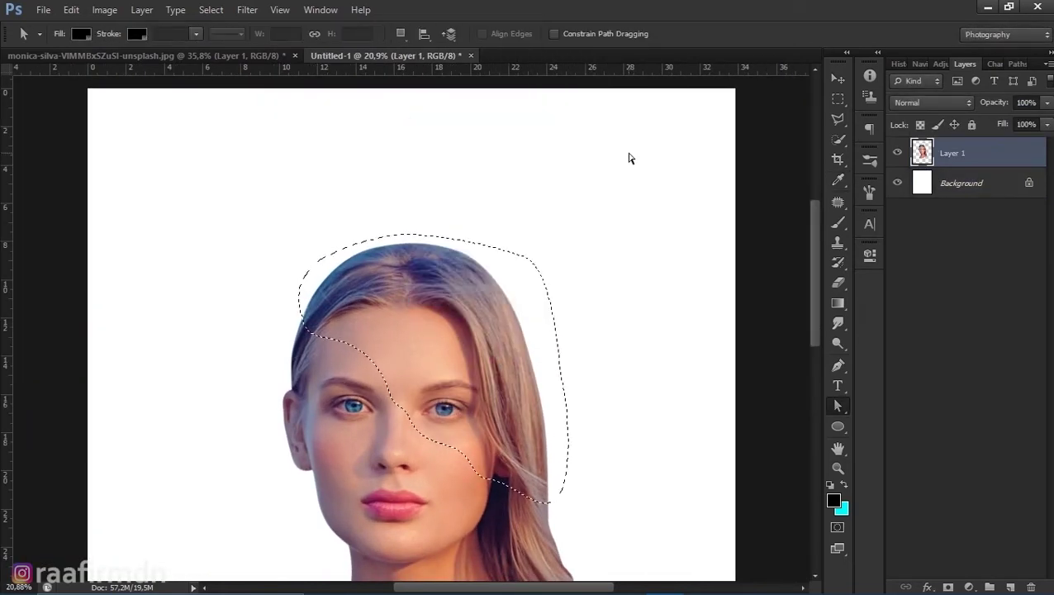
click(1009, 587)
key(alt+BackSpace)
drag(923, 189, 915, 152)
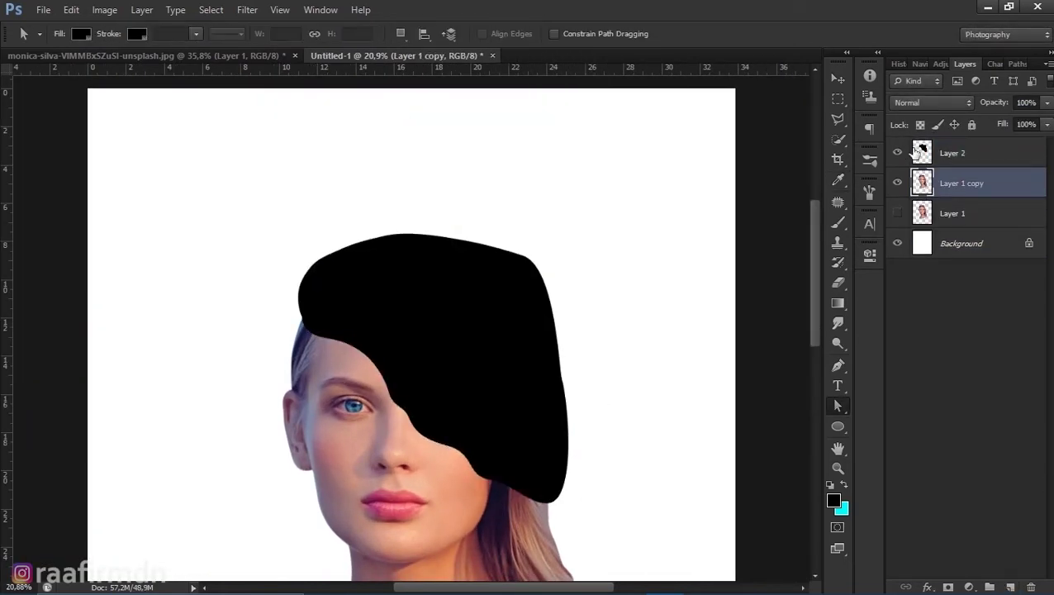
click(897, 153)
Outline the leftover hair beside the neck with a Pen path and delete it
key(p)
scroll(491, 360, up, 5)
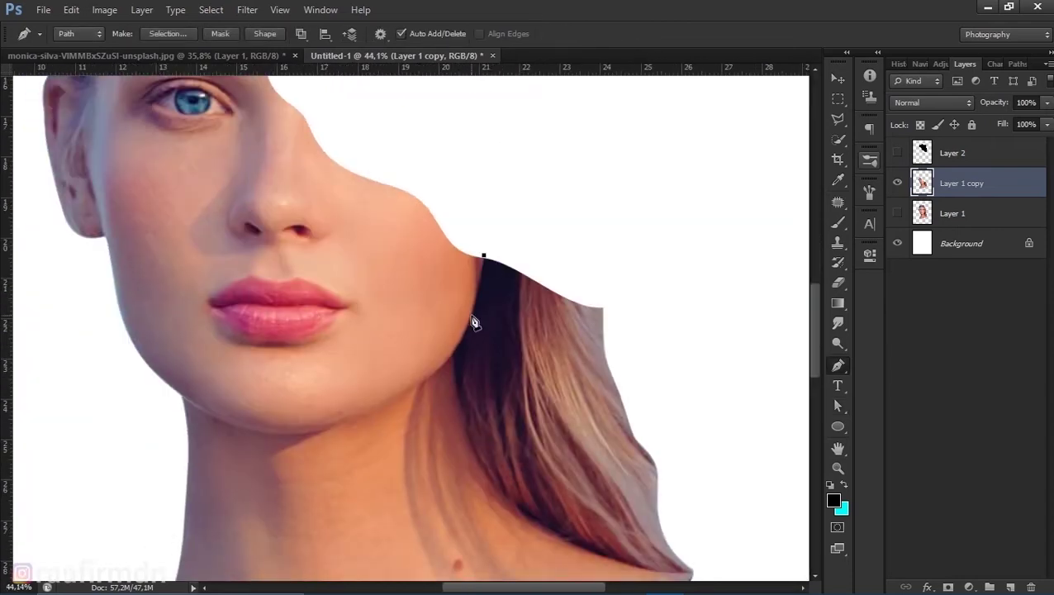
drag(460, 409, 467, 433)
drag(466, 433, 438, 341)
drag(483, 411, 523, 452)
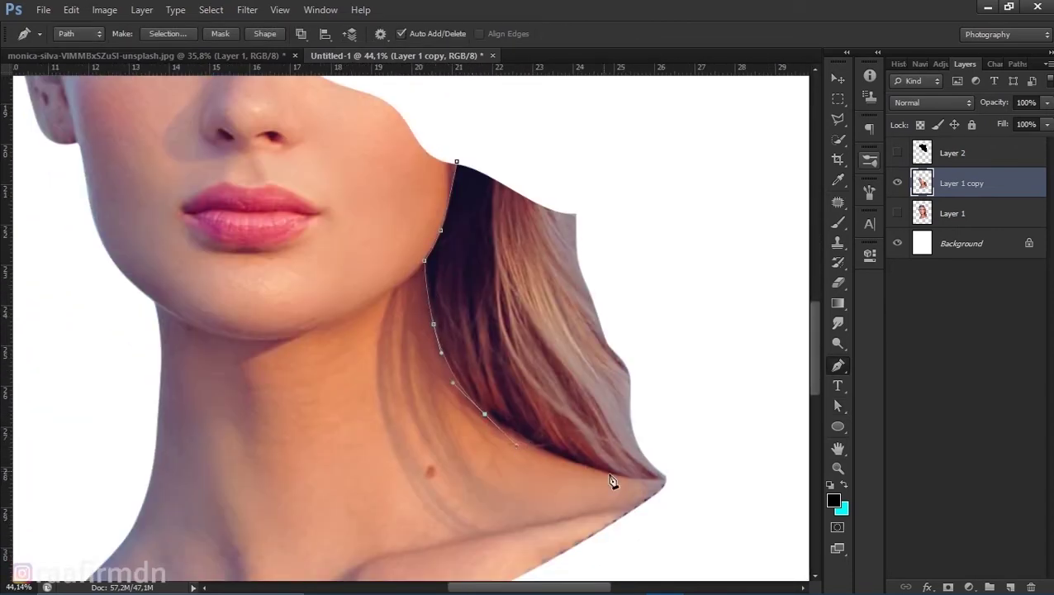
click(457, 161)
right_click(510, 198)
click(595, 272)
key(Return)
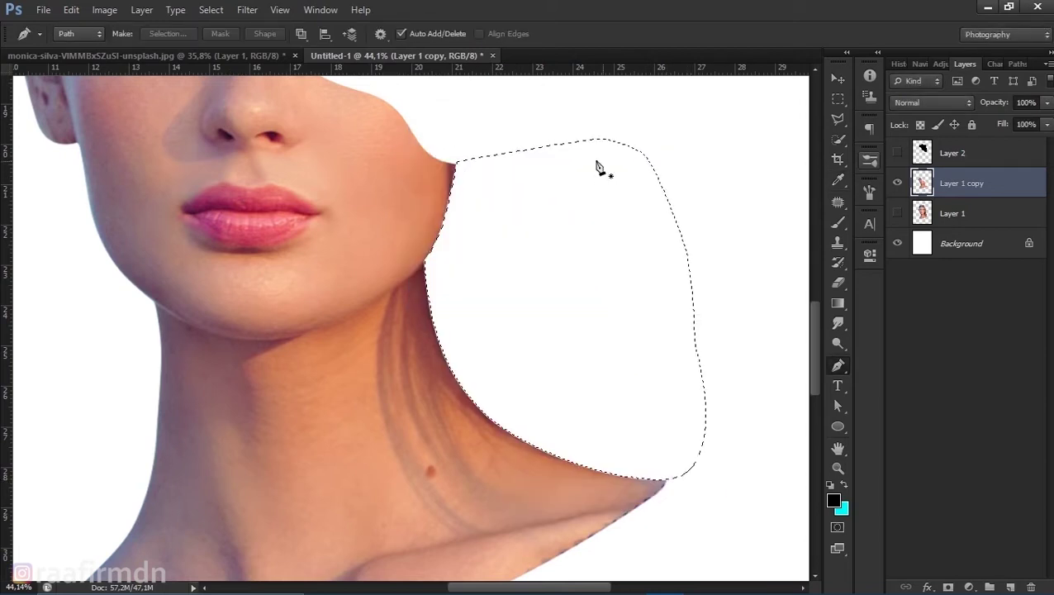
key(Delete)
key(ctrl+d)
Draw a closed curved path along Layer 1 copy's cut edge and refine its anchors
scroll(501, 252, down, 4)
scroll(341, 247, up, 2)
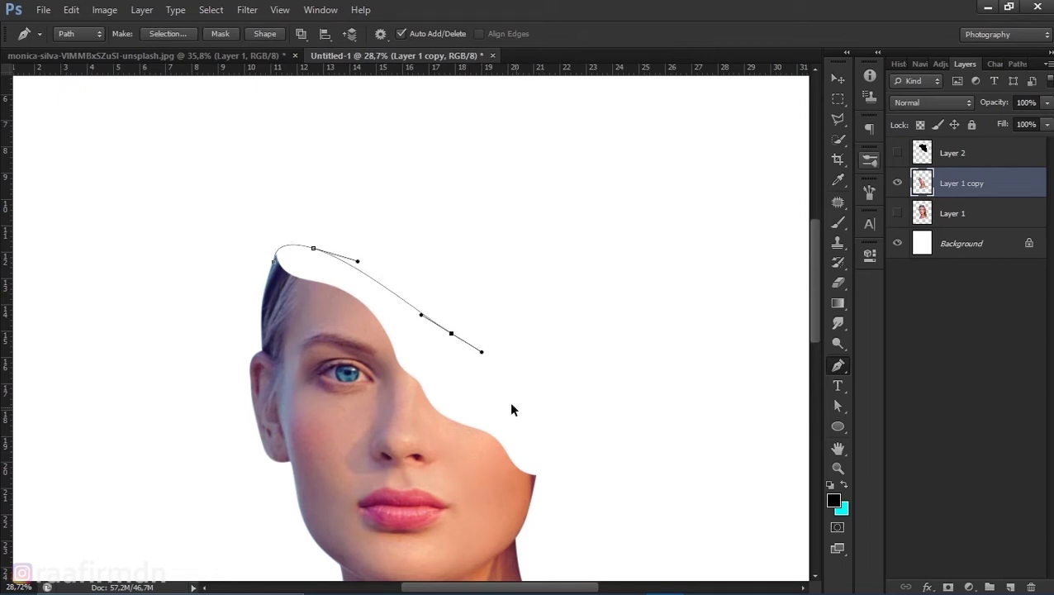
scroll(562, 454, up, 3)
scroll(578, 417, down, 2)
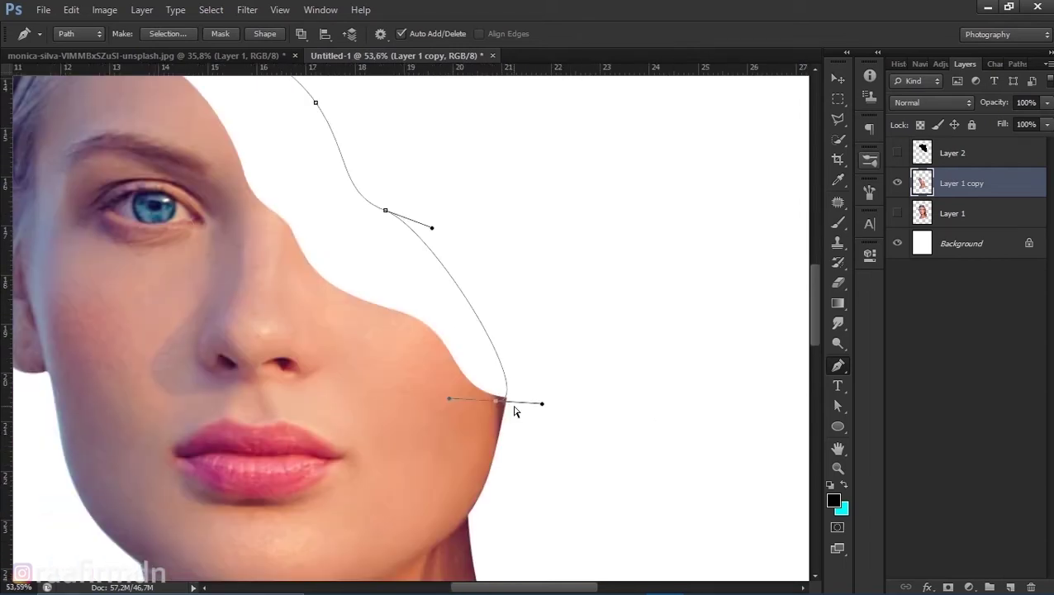
drag(455, 389, 459, 395)
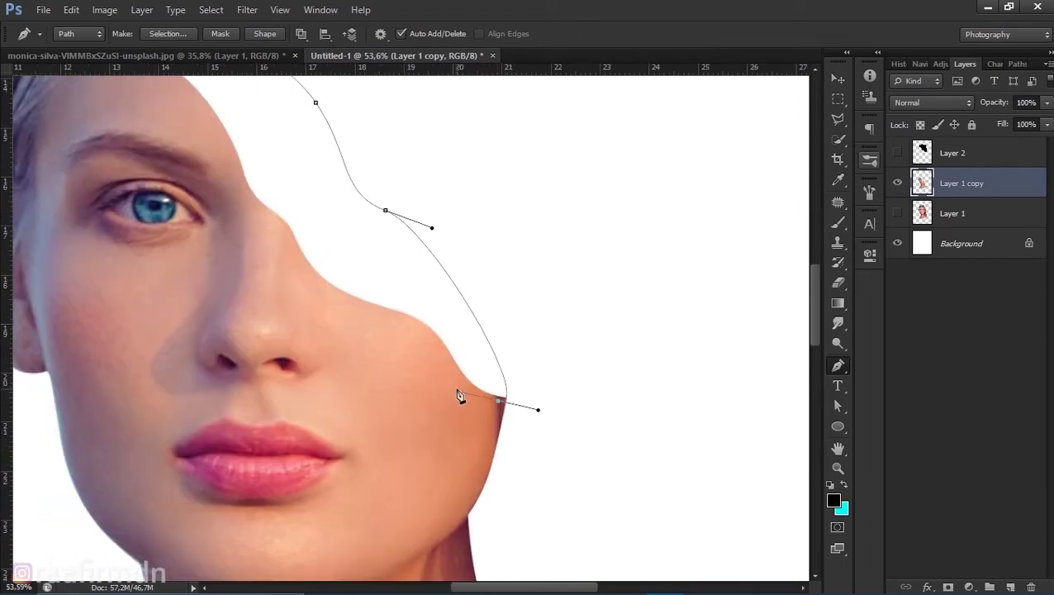
scroll(458, 396, down, 3)
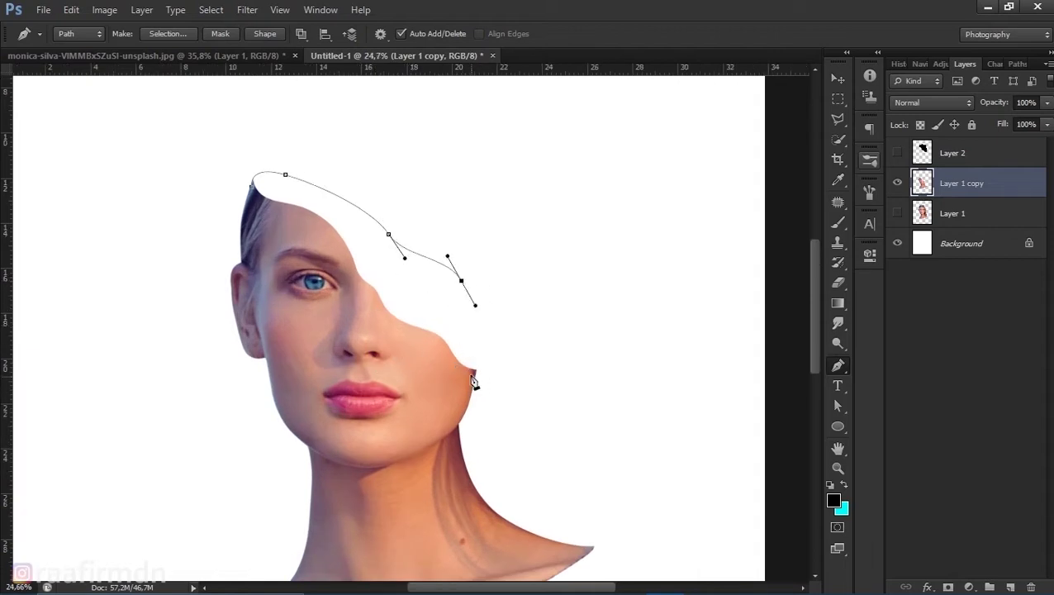
scroll(500, 379, up, 2)
drag(467, 346, 465, 368)
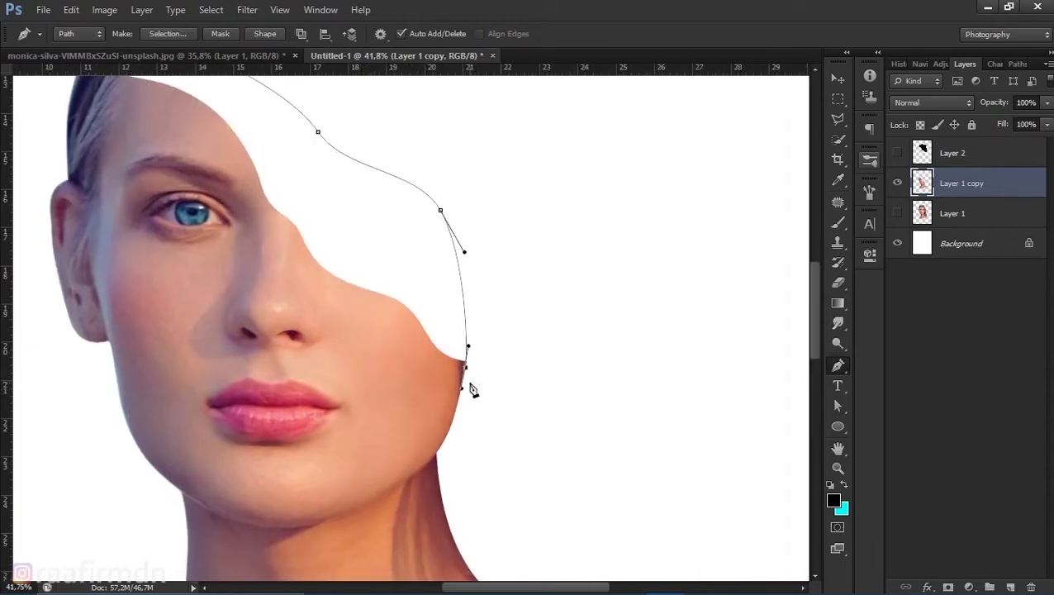
scroll(380, 369, up, 3)
key(a)
drag(463, 333, 473, 383)
click(341, 254)
click(388, 286)
scroll(513, 292, down, 1)
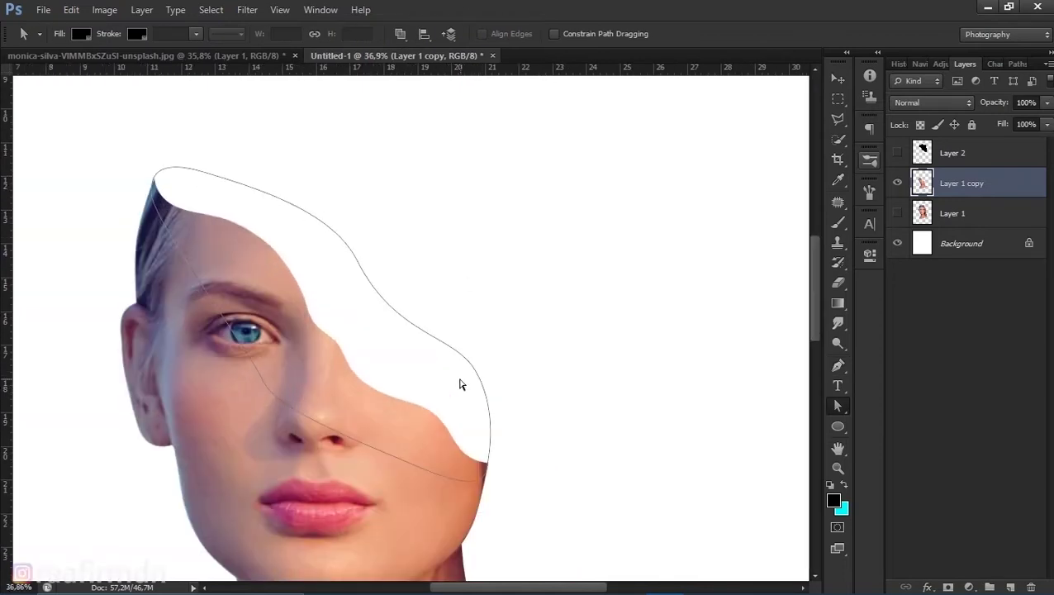
Fill the cut-edge path with cyan on a new Layer 3
key(ctrl+shift+alt+n)
key(x)
right_click(450, 324)
click(479, 117)
key(Return)
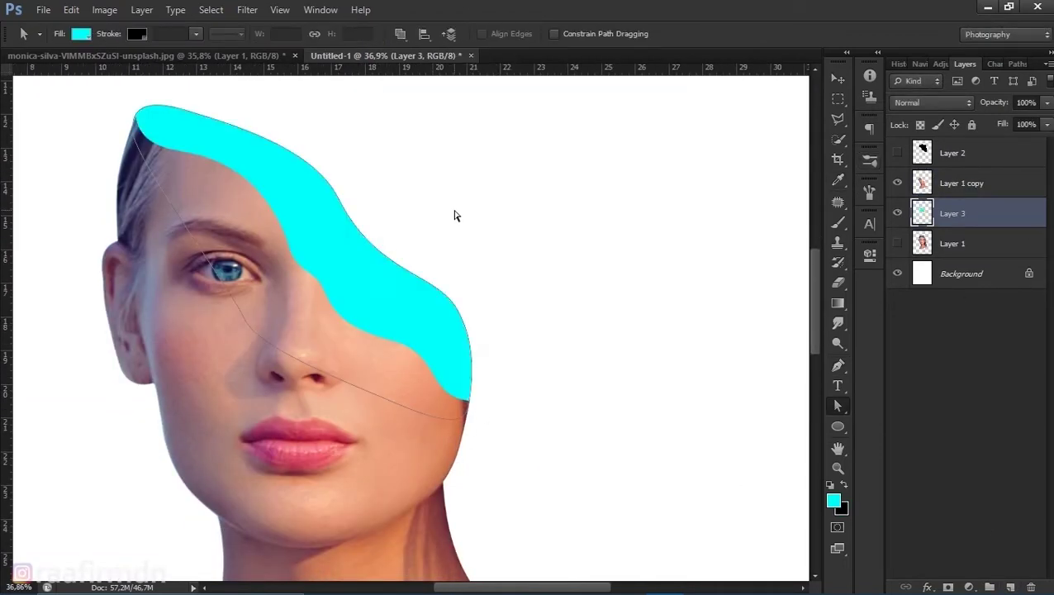
key(p)
Zoom to the forehead and make Layer 3 the working layer with the Pen tool
click(961, 183)
key(r)
scroll(211, 189, up, 3)
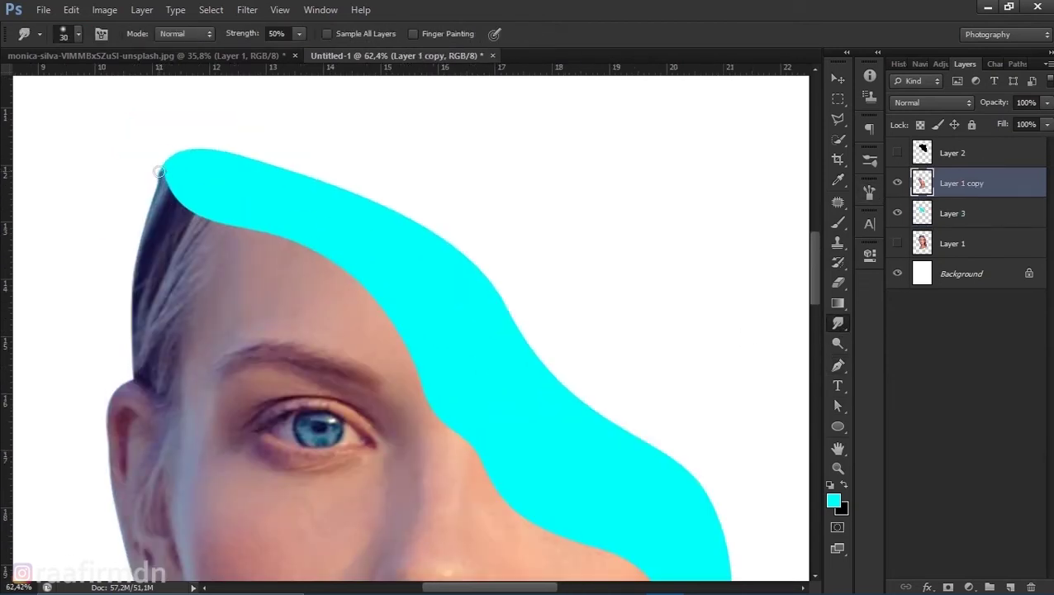
scroll(196, 219, down, 3)
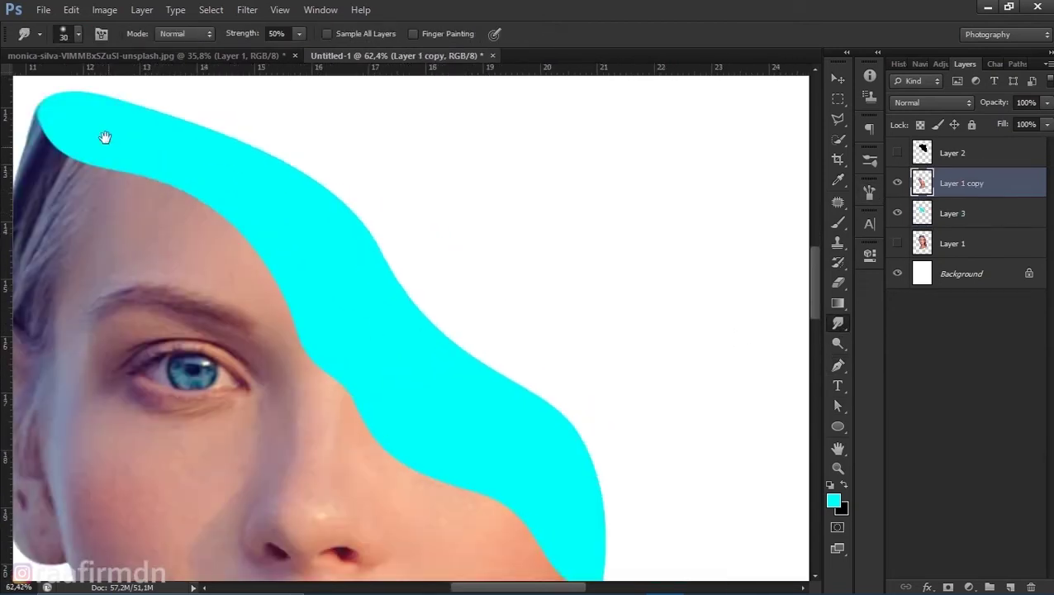
scroll(422, 373, right, 3)
scroll(417, 370, down, 3)
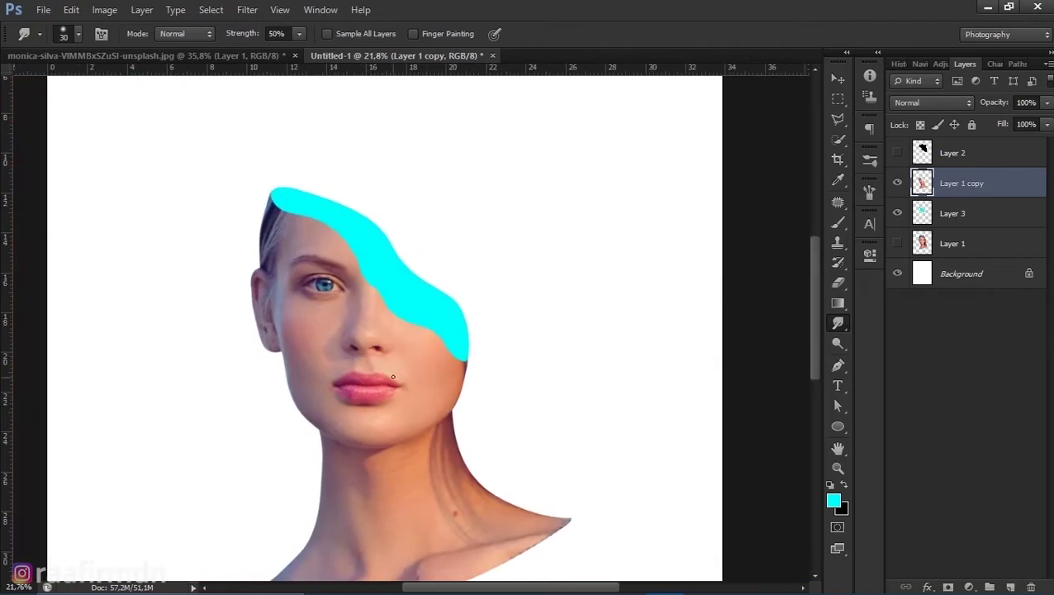
key(p)
scroll(539, 188, up, 4)
key(alt+bracketleft)
scroll(247, 198, up, 2)
scroll(247, 198, left, 1)
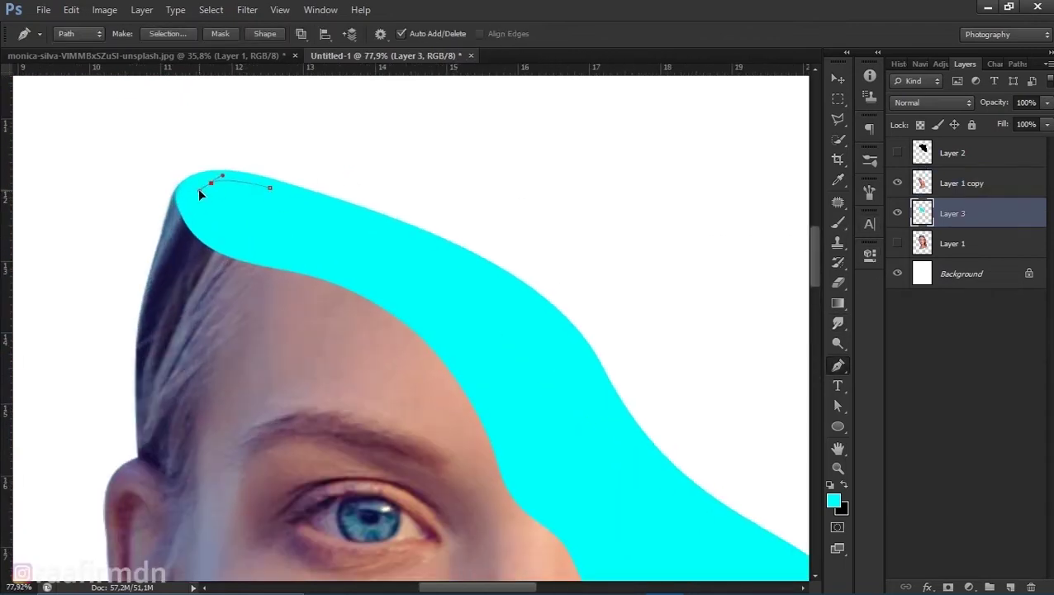
Start a Pen path with curved anchors down the cyan shape's inner edge
click(284, 265)
scroll(284, 256, down, 2)
drag(353, 277, 405, 335)
scroll(406, 336, down, 2)
drag(393, 292, 403, 318)
mouse_move(447, 407)
mouse_down()
mouse_move(394, 337)
mouse_move(423, 347)
mouse_up()
drag(423, 347, 404, 285)
scroll(419, 320, down, 1)
scroll(420, 319, right, 1)
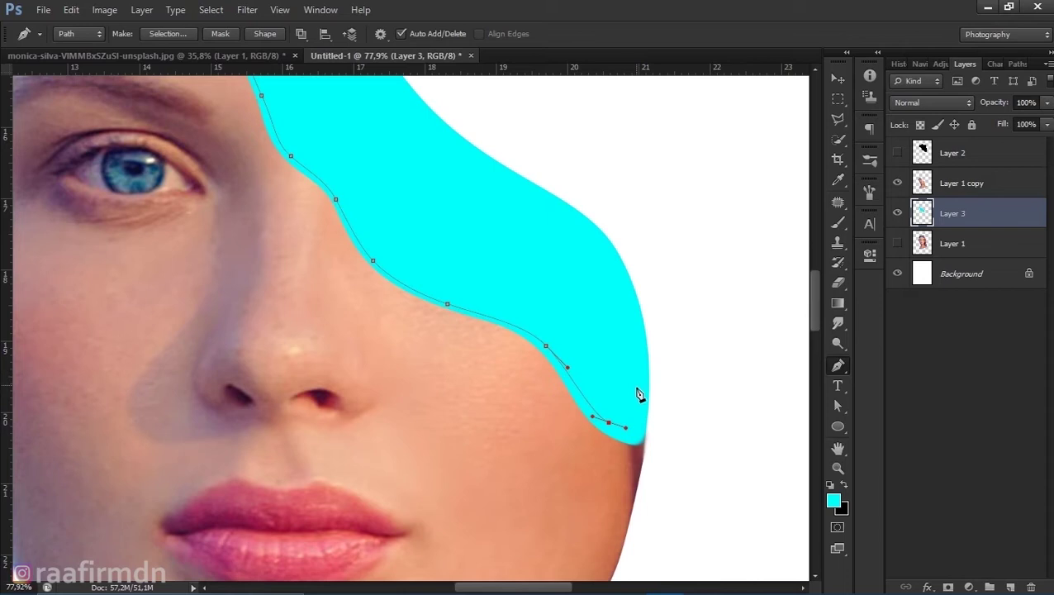
scroll(607, 277, up, 1)
scroll(607, 277, left, 1)
Continue curved anchors around the top of the cyan shape and close the path
drag(613, 293, 595, 275)
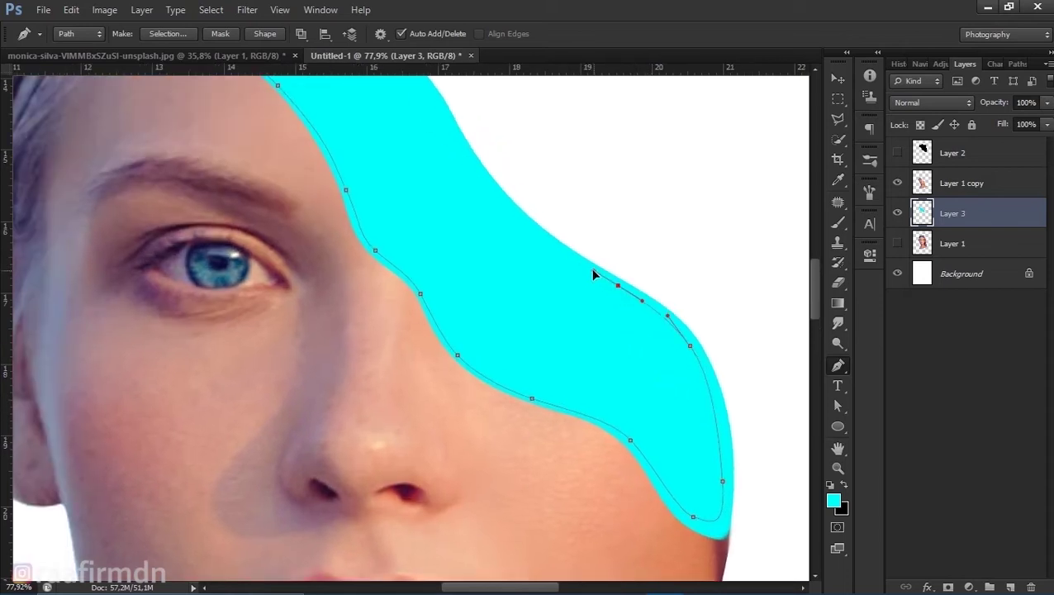
scroll(595, 275, up, 3)
scroll(594, 275, left, 2)
drag(583, 314, 547, 273)
scroll(547, 281, up, 2)
scroll(548, 281, left, 1)
drag(568, 332, 515, 288)
scroll(559, 316, up, 1)
scroll(559, 316, left, 1)
scroll(496, 318, up, 1)
scroll(495, 318, left, 1)
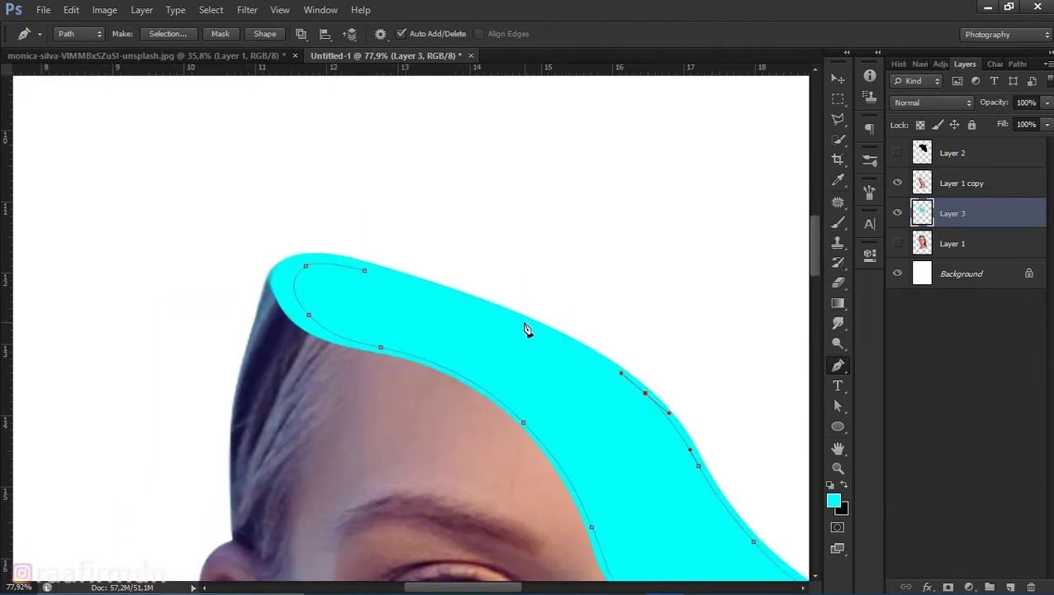
click(366, 273)
Refine the path's anchors with Direct Selection and set black as the foreground colour
key(a)
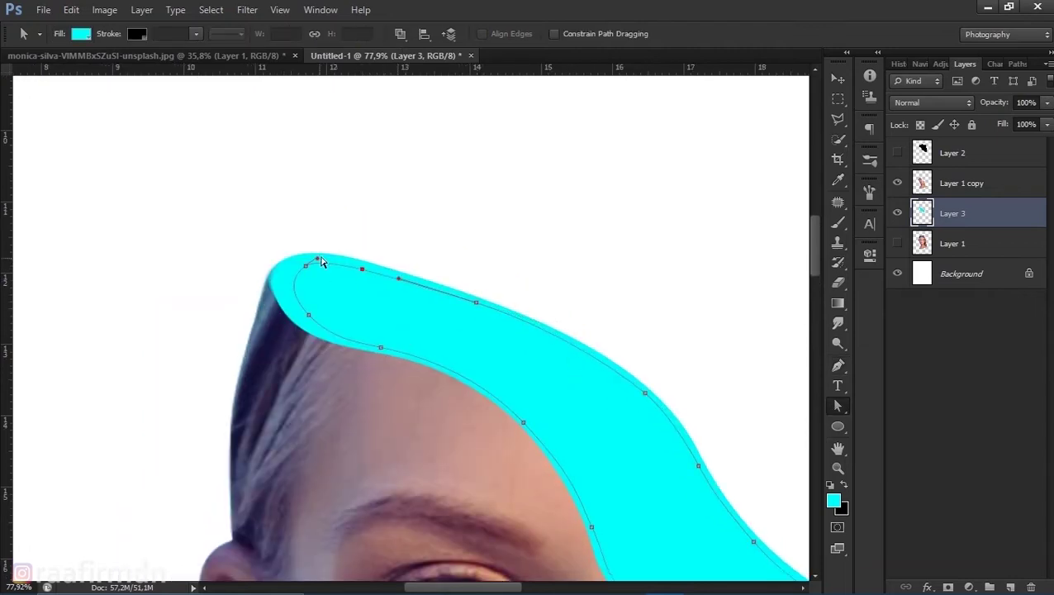
scroll(331, 231, down, 3)
scroll(330, 231, right, 2)
scroll(404, 256, right, 2)
scroll(404, 256, up, 1)
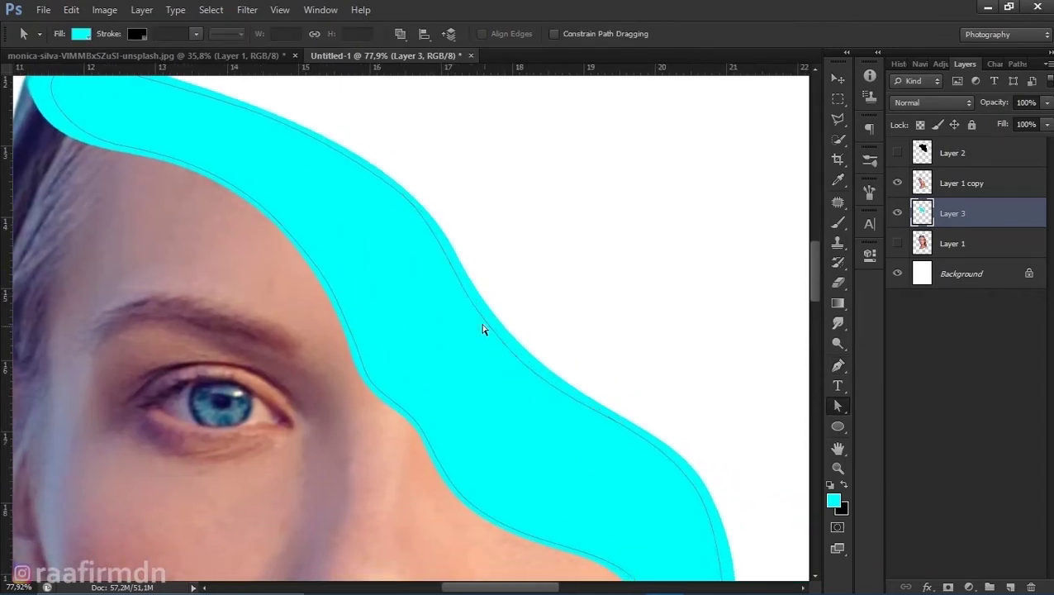
click(280, 225)
click(348, 330)
scroll(425, 388, down, 2)
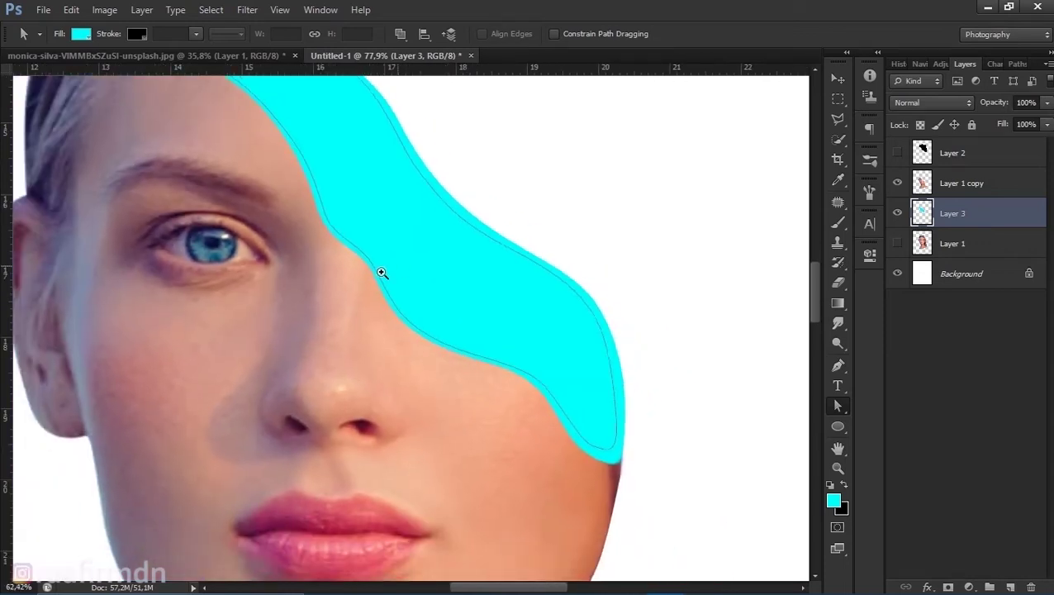
scroll(381, 272, up, 3)
scroll(575, 389, down, 3)
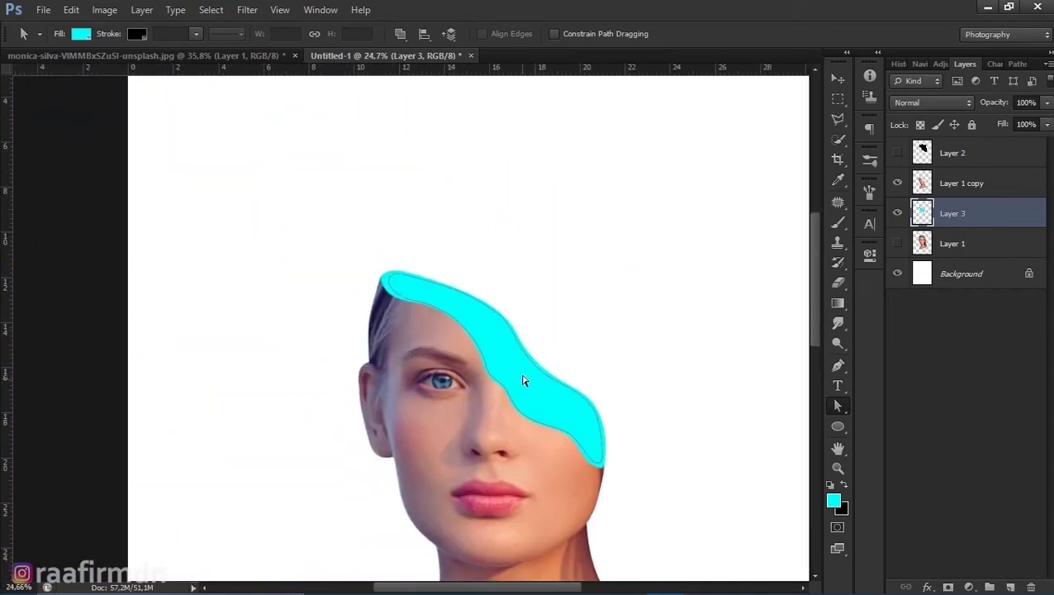
scroll(522, 383, down, 1)
click(843, 485)
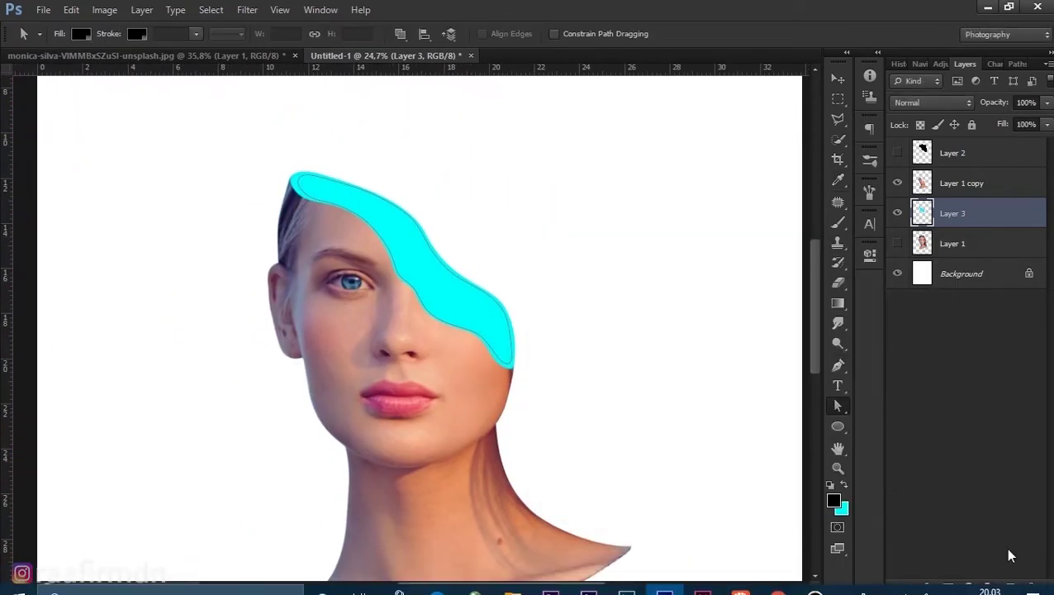
Fill the path with black and fill the Background layer light blue
right_click(581, 199)
key(Escape)
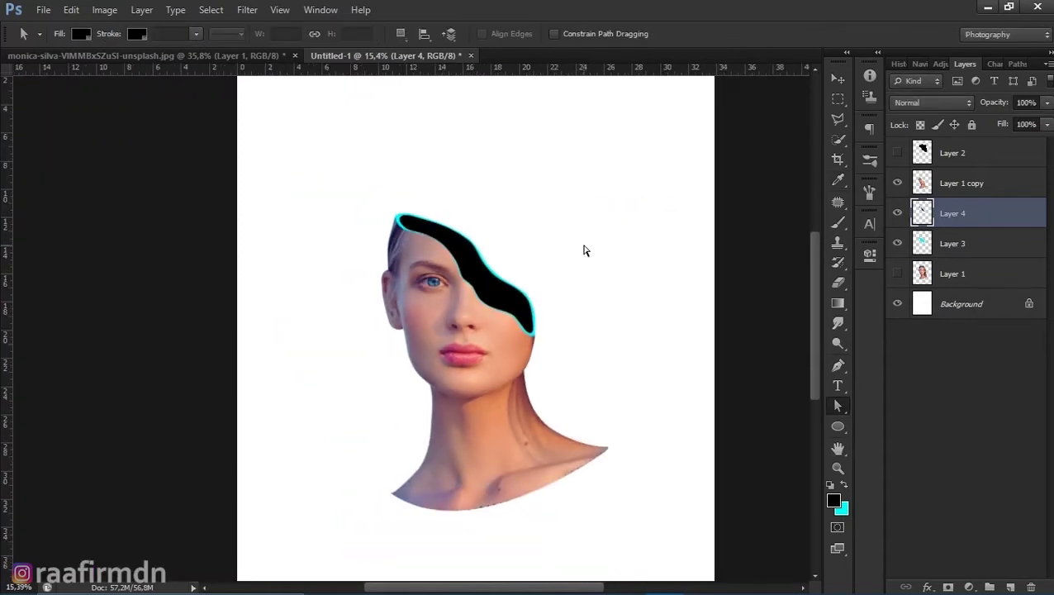
key(b)
click(962, 303)
key(alt+BackSpace)
scroll(423, 330, up, 2)
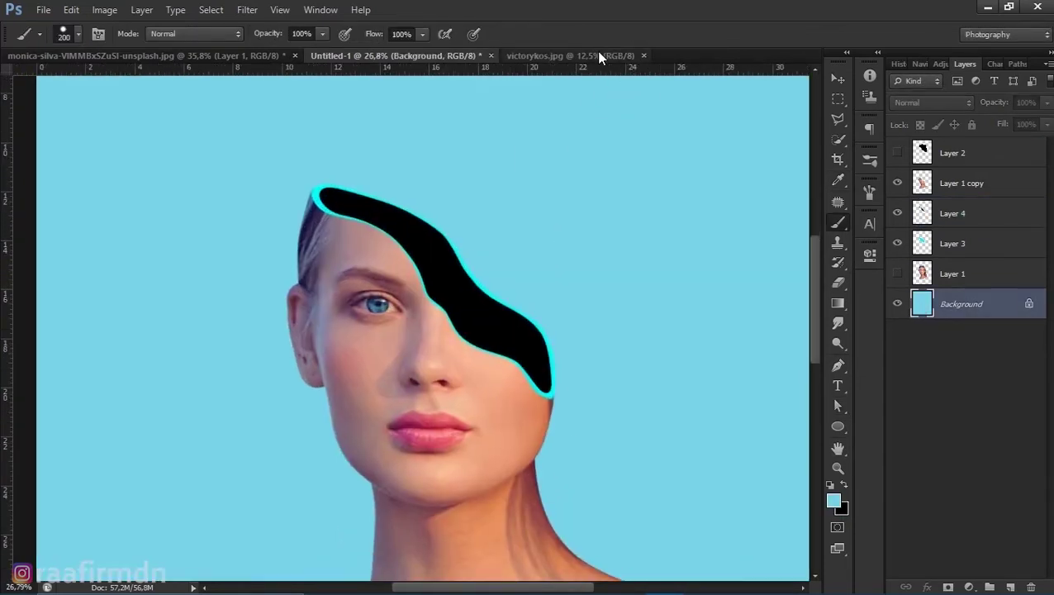
On Layer 4, brush dark red over the black shape at 20% opacity, 37% flow, size 500
click(920, 215)
click(833, 499)
click(887, 275)
drag(322, 34, 303, 51)
key(2)
key(shift+3)
key(shift+7)
key(bracketright)
key(bracketright)
mouse_move(330, 198)
mouse_down()
mouse_move(353, 176)
mouse_move(536, 306)
mouse_move(549, 293)
mouse_up()
With a 300 brush, darken the shape's top with maroon and the hair area with near-black
key(bracketleft)
key(bracketleft)
click(833, 499)
click(887, 275)
drag(376, 235, 402, 253)
click(833, 498)
click(743, 473)
click(915, 277)
click(833, 499)
click(915, 277)
mouse_move(347, 207)
mouse_down()
mouse_move(463, 357)
mouse_move(455, 322)
mouse_up()
Set a red brush at 11% opacity, deselect, and open the portfolio folder
click(833, 499)
click(735, 298)
click(915, 276)
key(1)
key(1)
key(ctrl+d)
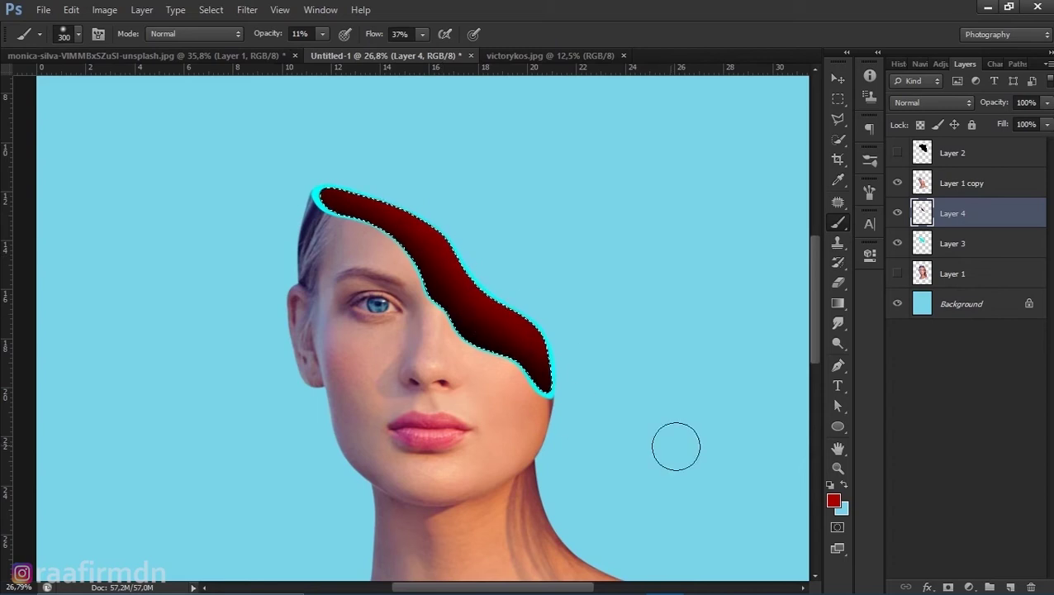
key(ctrl+o)
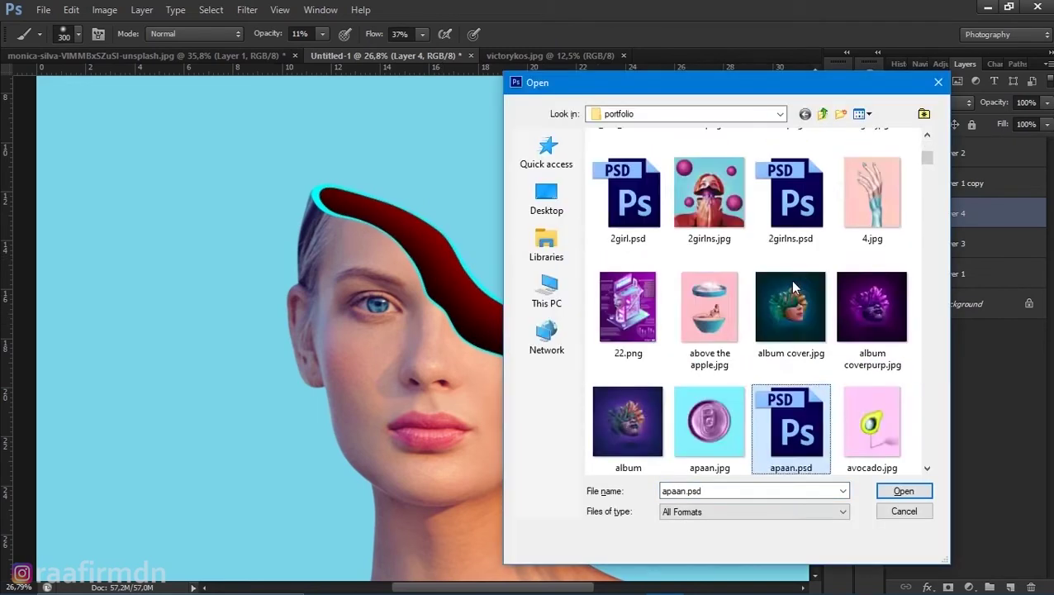
Bring in the flower image enlarged to about 168% as Layer 5, and select that layer
double_click(790, 287)
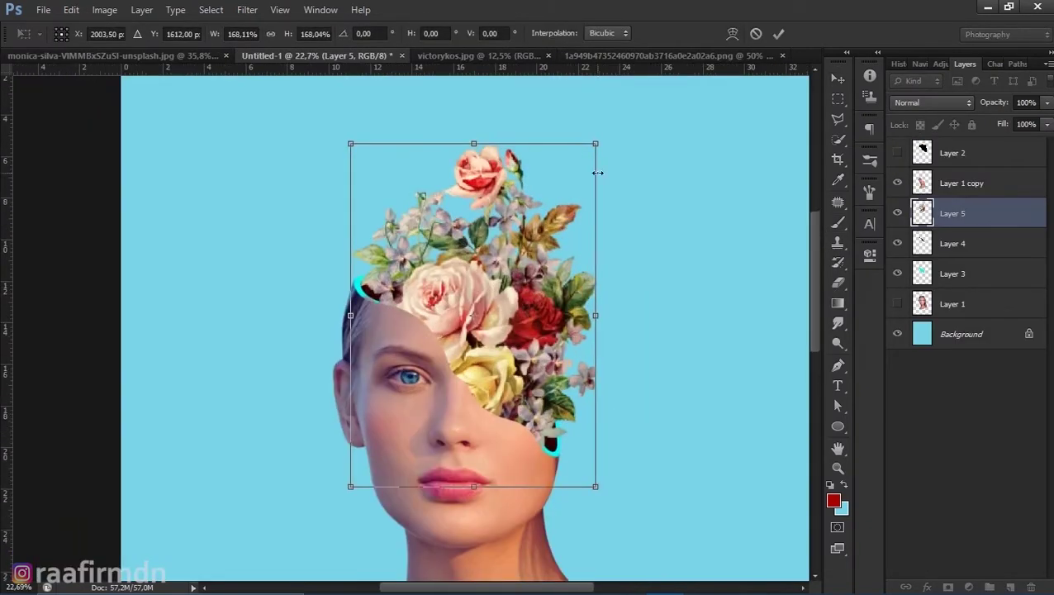
key(Return)
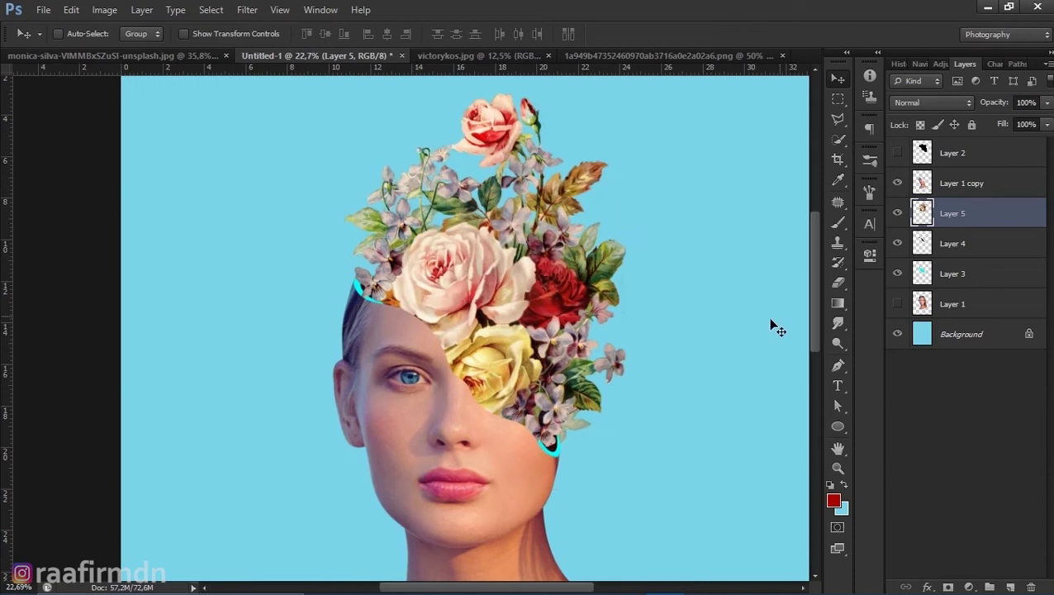
scroll(499, 357, down, 2)
scroll(499, 357, down, 3)
shift+click(952, 153)
shift+click(952, 303)
scroll(413, 333, up, 4)
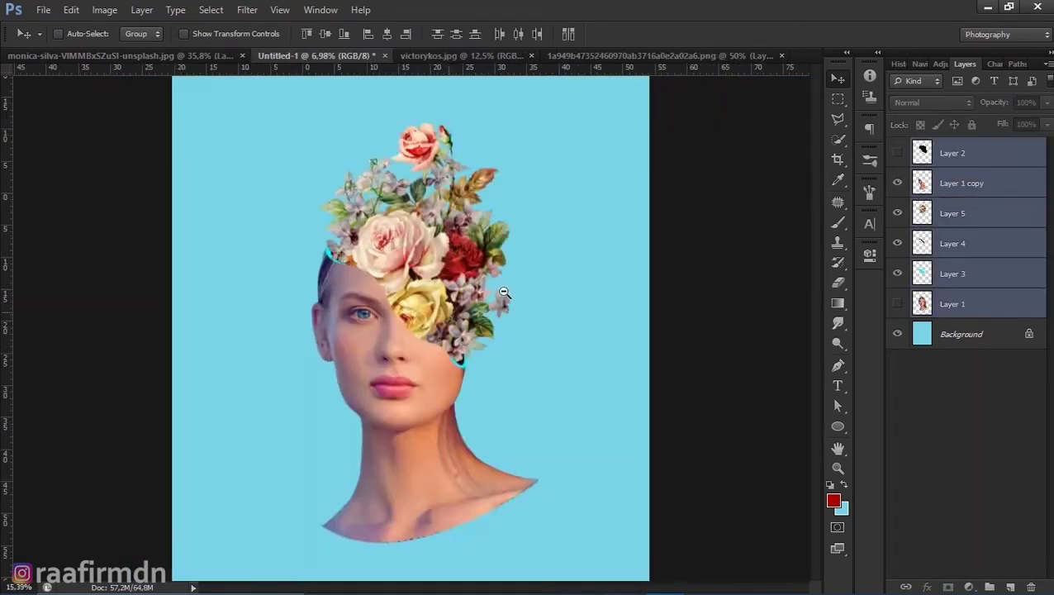
click(952, 213)
scroll(330, 347, down, 3)
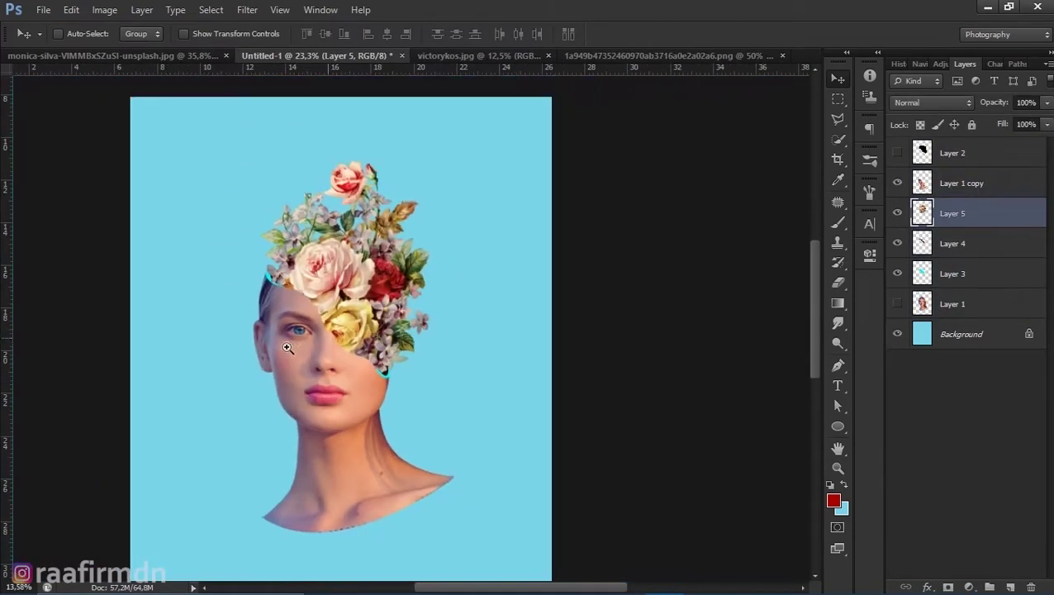
scroll(402, 339, up, 2)
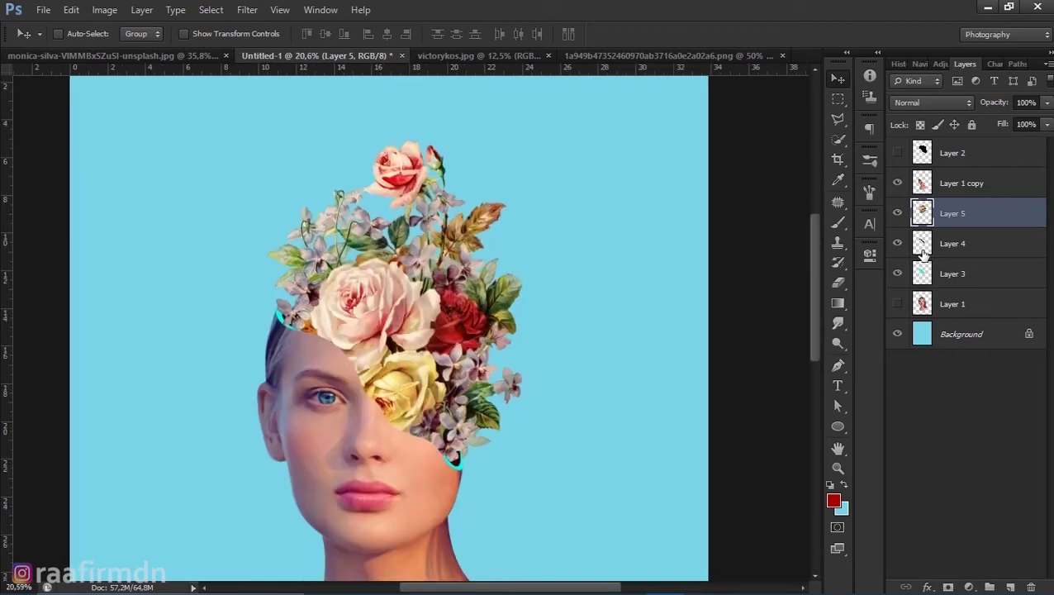
scroll(438, 388, down, 3)
On Layer 1 copy, draw a Pen path around the neck's bottom edge
scroll(396, 462, up, 5)
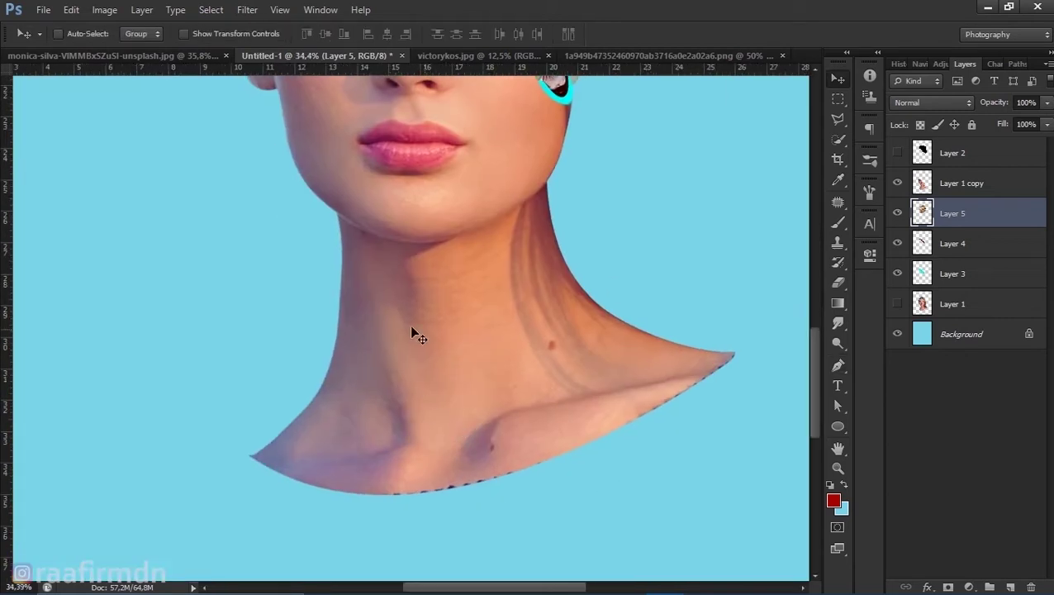
key(alt+bracketright)
key(p)
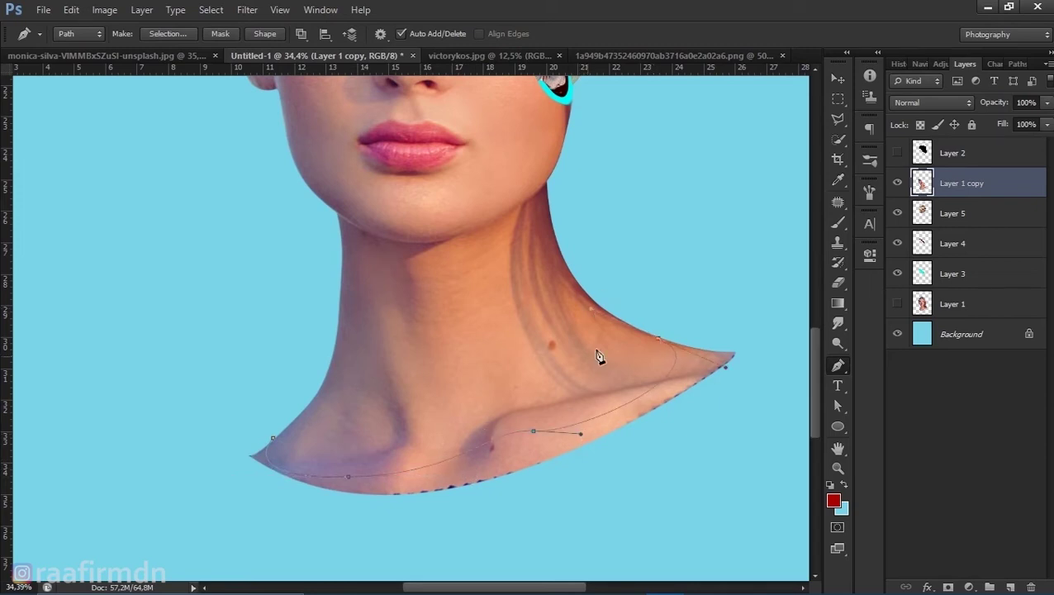
drag(532, 430, 519, 414)
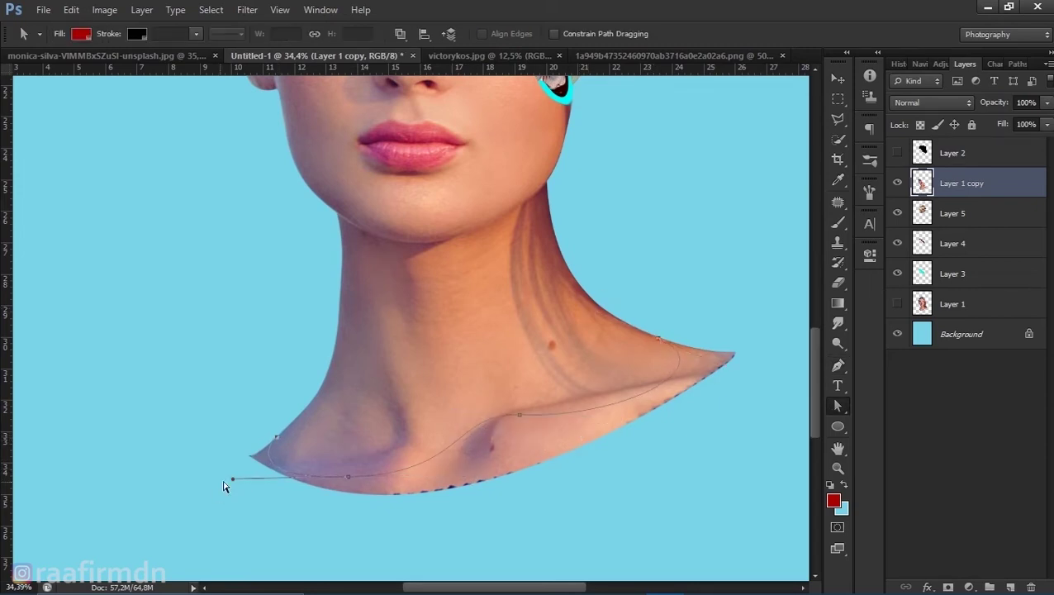
scroll(407, 473, up, 3)
key(p)
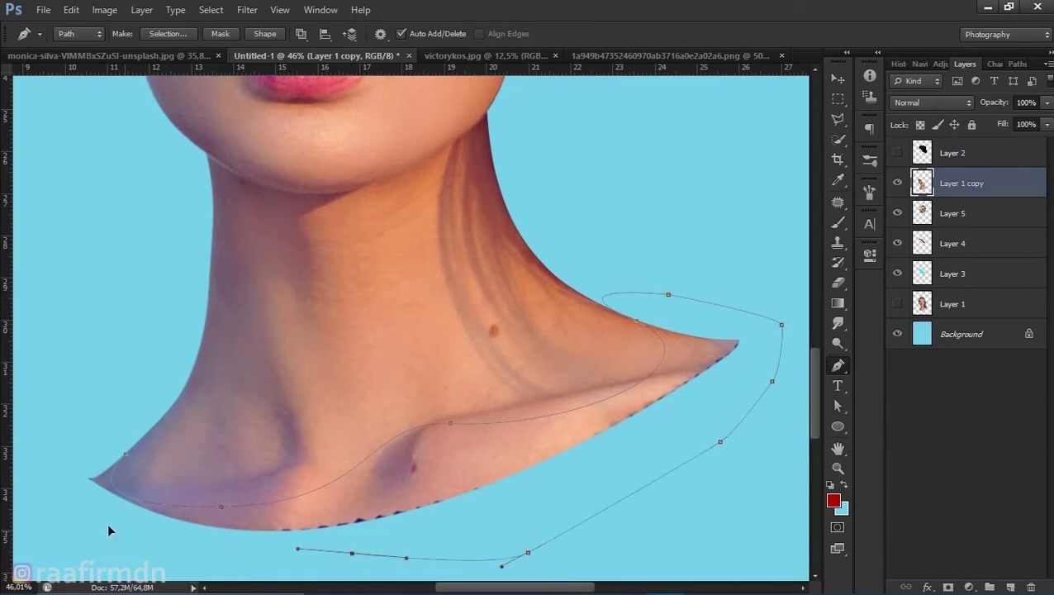
right_click(396, 148)
key(Escape)
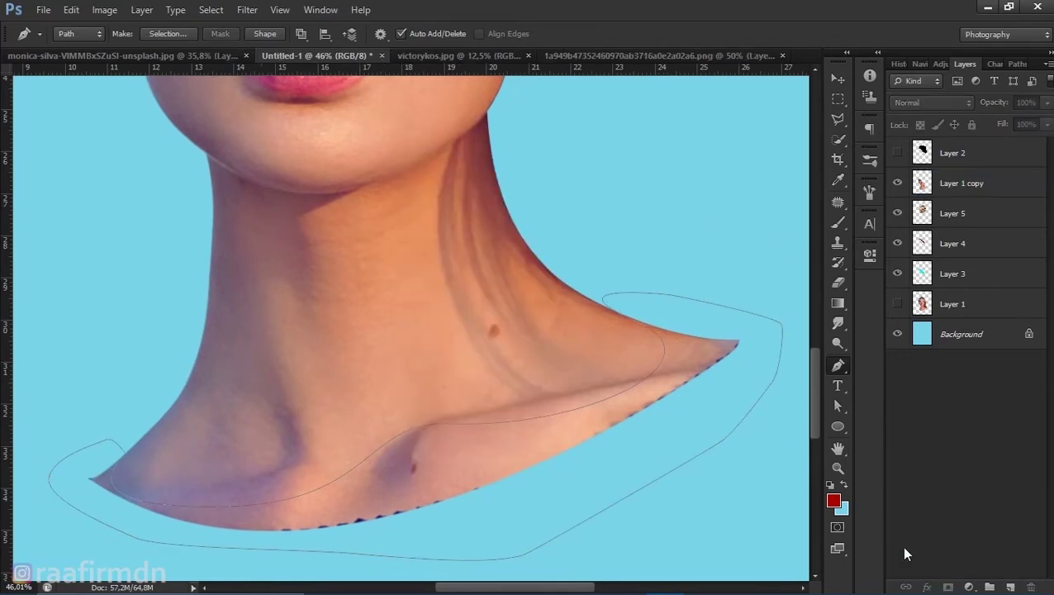
Add a layer mask, convert the path to a selection, paint out the ragged edge, deselect
click(951, 587)
right_click(631, 123)
click(661, 165)
click(607, 164)
key(b)
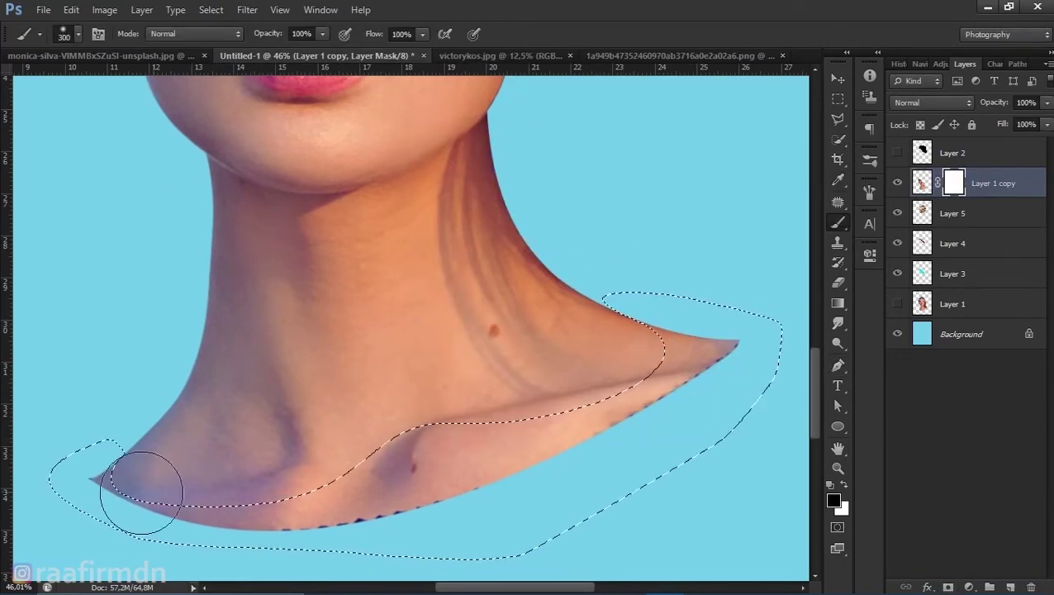
drag(136, 453, 640, 359)
key(ctrl+d)
scroll(640, 360, down, 5)
scroll(482, 436, up, 3)
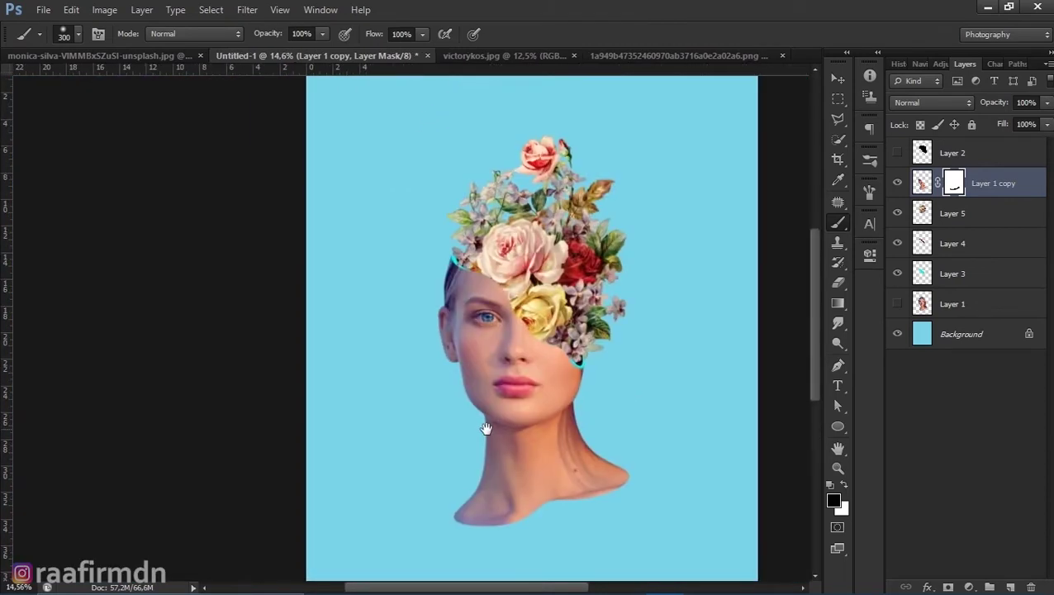
Draw a black circle near the neck and move Ellipse 1 below the head layers
key(u)
drag(363, 344, 508, 485)
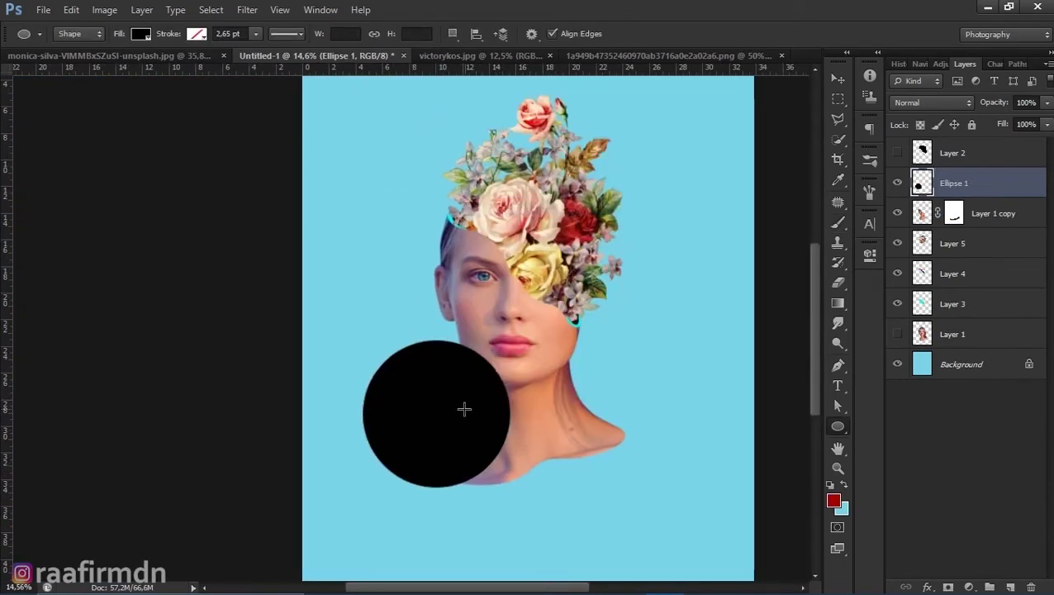
key(v)
drag(464, 410, 570, 460)
drag(954, 182, 958, 321)
drag(569, 415, 572, 482)
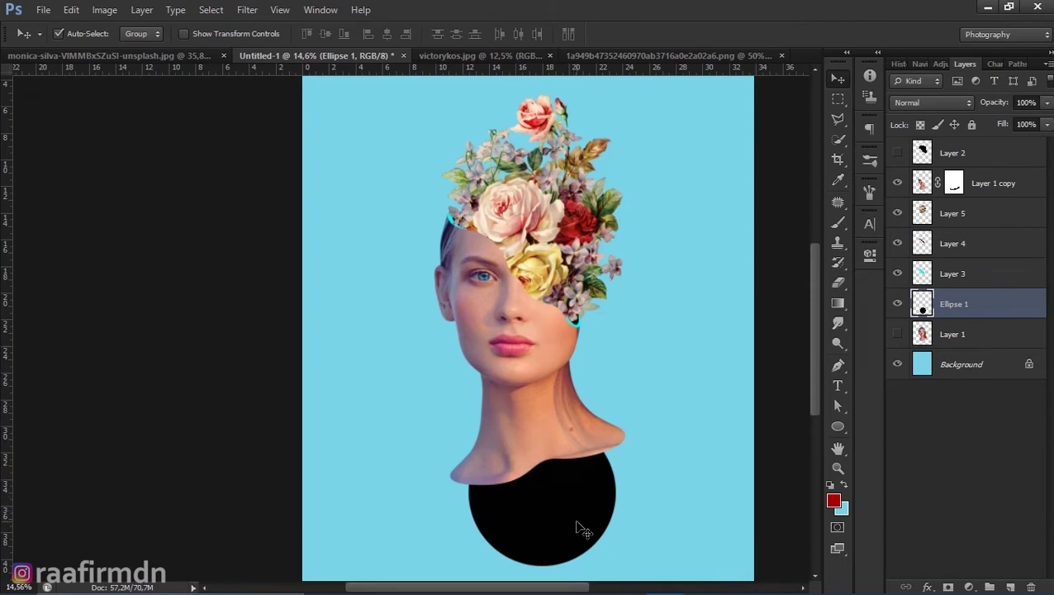
Position the circle behind the left cheek and scale it to about 175%
scroll(506, 457, down, 1)
drag(429, 515, 338, 353)
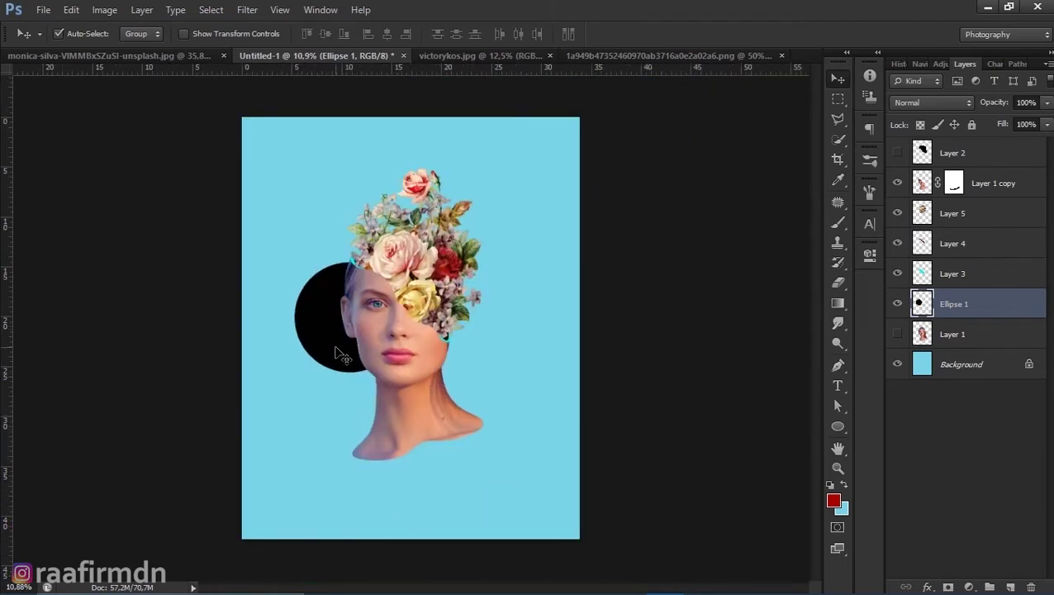
key(ctrl+t)
drag(404, 372, 482, 382)
drag(352, 329, 343, 369)
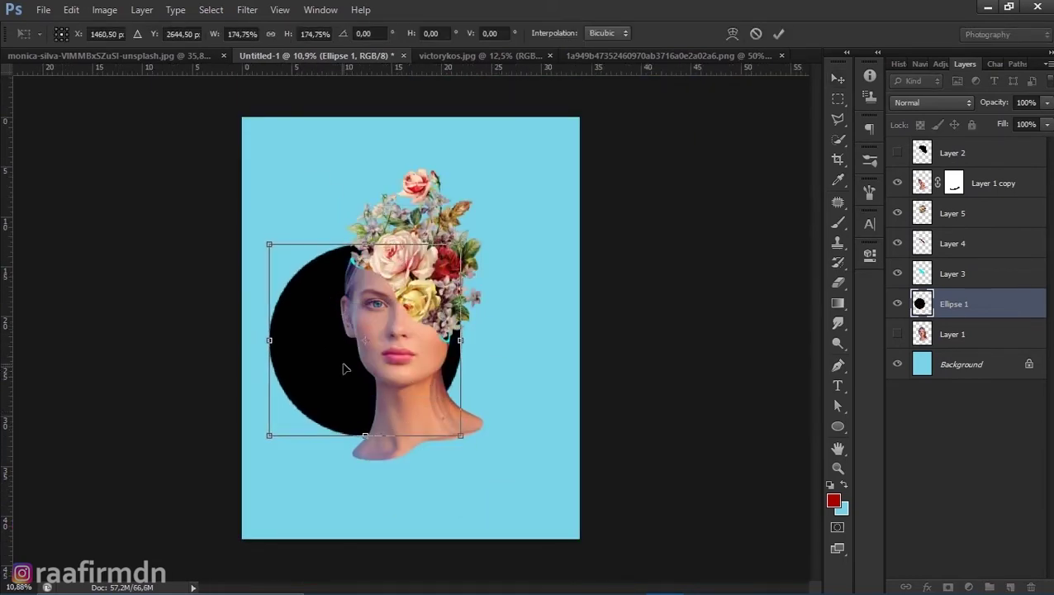
key(Return)
scroll(419, 364, up, 1)
scroll(419, 364, up, 1)
Paint the selected circle bright red (colour value 211) with the Brush and deselect
click(833, 501)
text(211)
click(881, 275)
key(b)
mouse_move(215, 347)
mouse_down()
mouse_move(340, 194)
mouse_move(487, 363)
mouse_up()
key(ctrl+d)
Switch to dark maroon at 19% brush opacity and try shading the circle's left side
key(3)
key(4)
click(833, 501)
click(882, 275)
key(1)
key(9)
drag(248, 149, 228, 454)
key(ctrl+z)
Reload the circle selection and darken its left and lower-left edges with a larger brush
key(ctrl+shift+d)
key(bracketright)
key(bracketright)
drag(216, 317, 258, 175)
drag(270, 129, 130, 341)
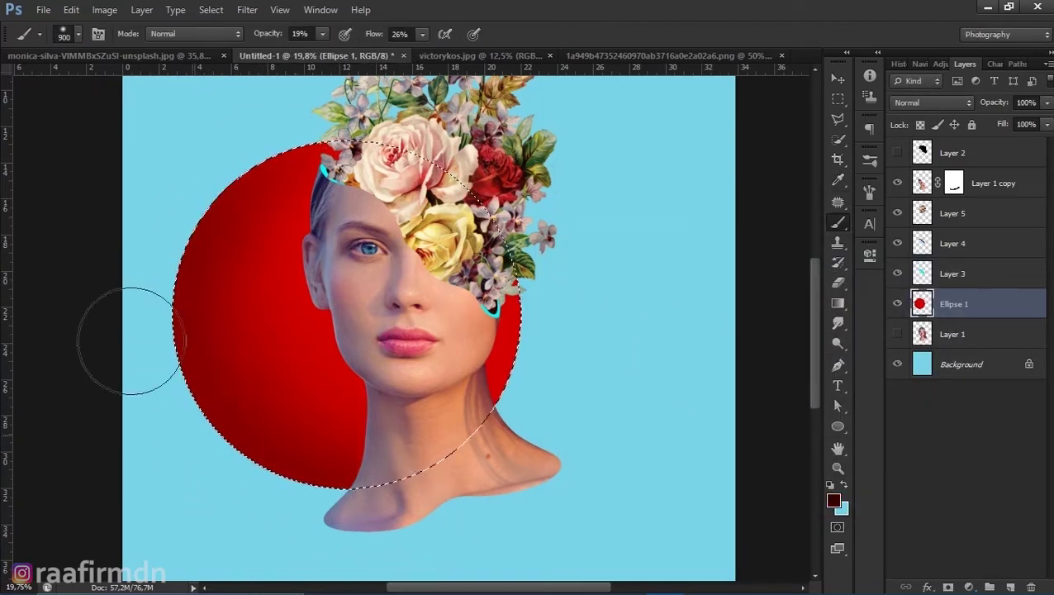
drag(204, 211, 141, 340)
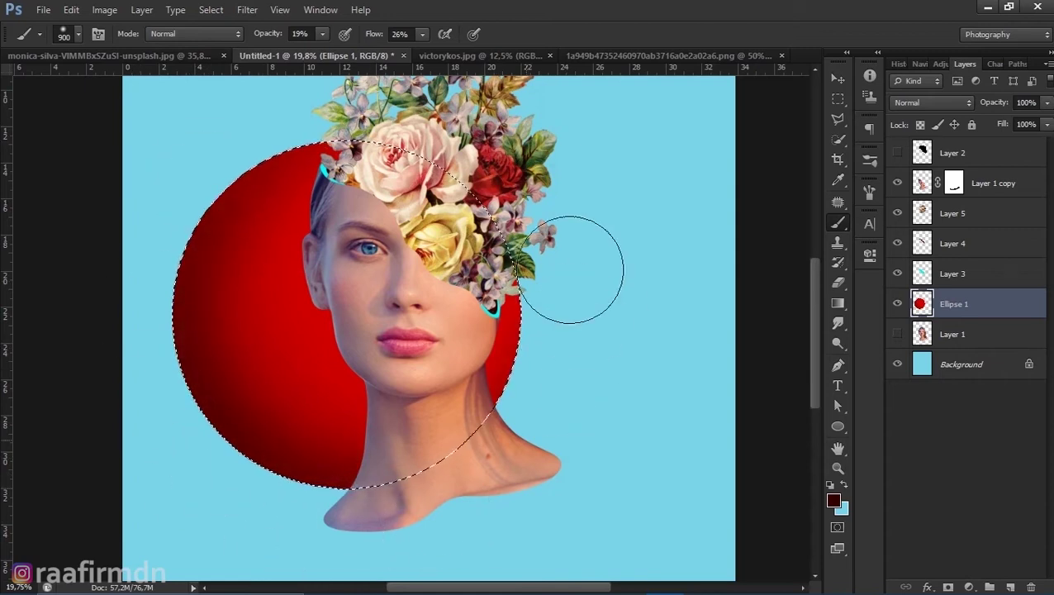
drag(269, 134, 227, 482)
Pick light pink and set the brush to 15% opacity and 19% flow
click(833, 501)
click(585, 291)
click(880, 275)
key(bracketleft)
key(bracketleft)
key(bracketleft)
key(bracketright)
key(bracketright)
key(1)
key(5)
key(shift+1)
key(shift+9)
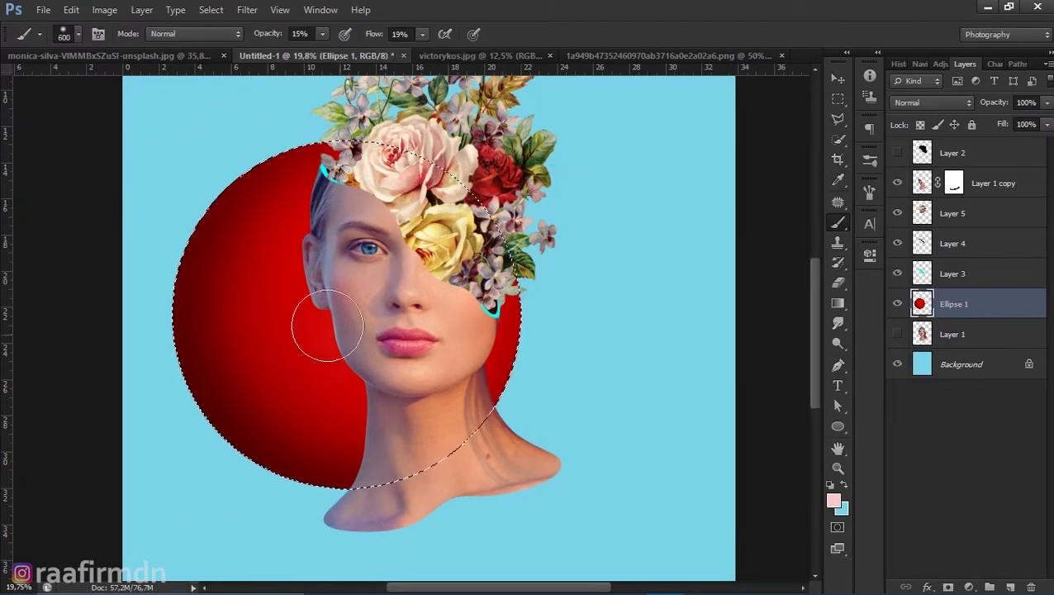
Paint a soft pink highlight near the cheek and deselect the circle
drag(317, 329, 346, 317)
key(bracketleft)
key(bracketleft)
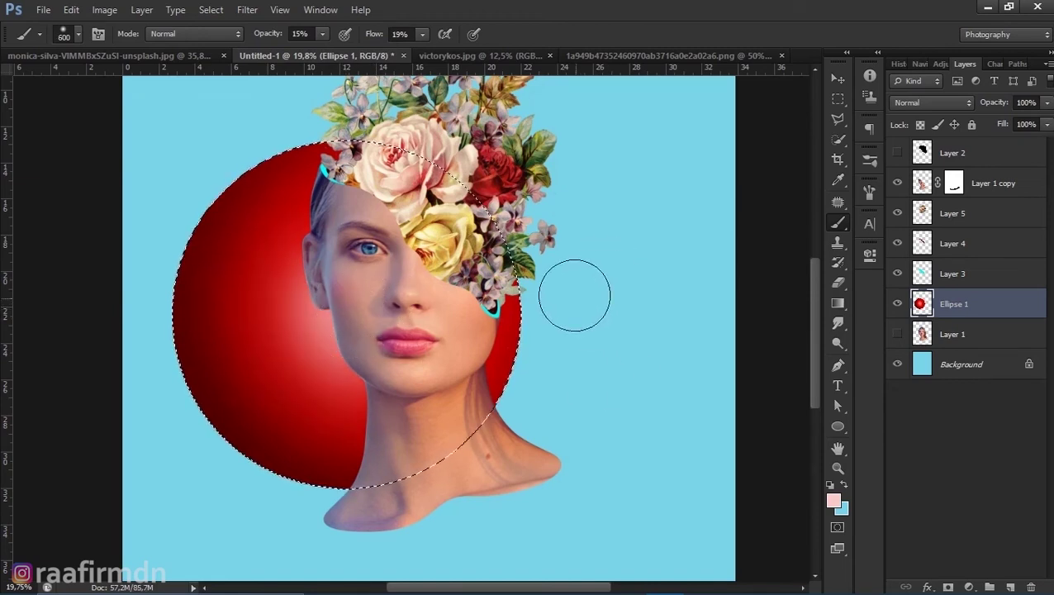
key(ctrl+d)
key(ctrl+minus)
key(ctrl+j)
Draw a small circle right of the flowers and fill it with the big sphere's red
key(ctrl+z)
key(u)
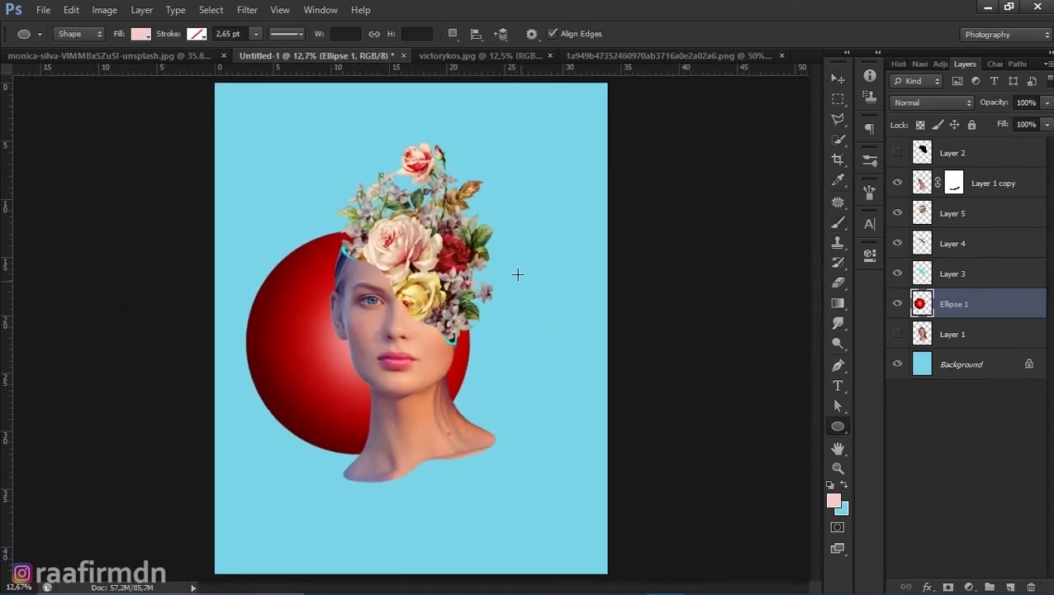
drag(519, 236, 573, 291)
key(ctrl+plus)
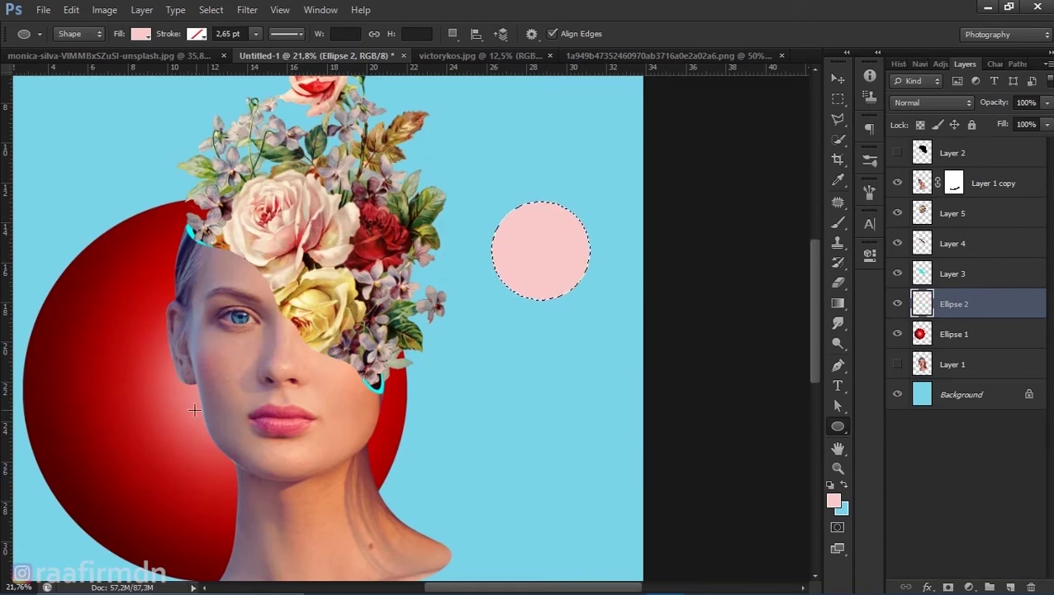
key(b)
alt+click(126, 309)
drag(422, 38, 423, 38)
key(alt+BackSpace)
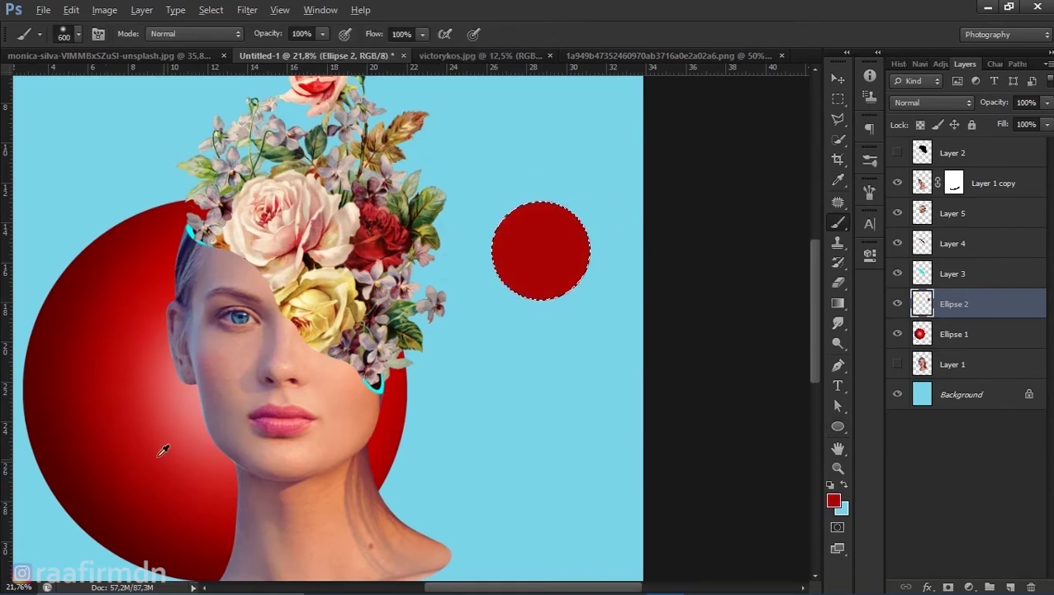
Shade the small circle's edges with a very dark red
click(834, 500)
key(Escape)
click(834, 500)
drag(744, 319, 780, 453)
key(Return)
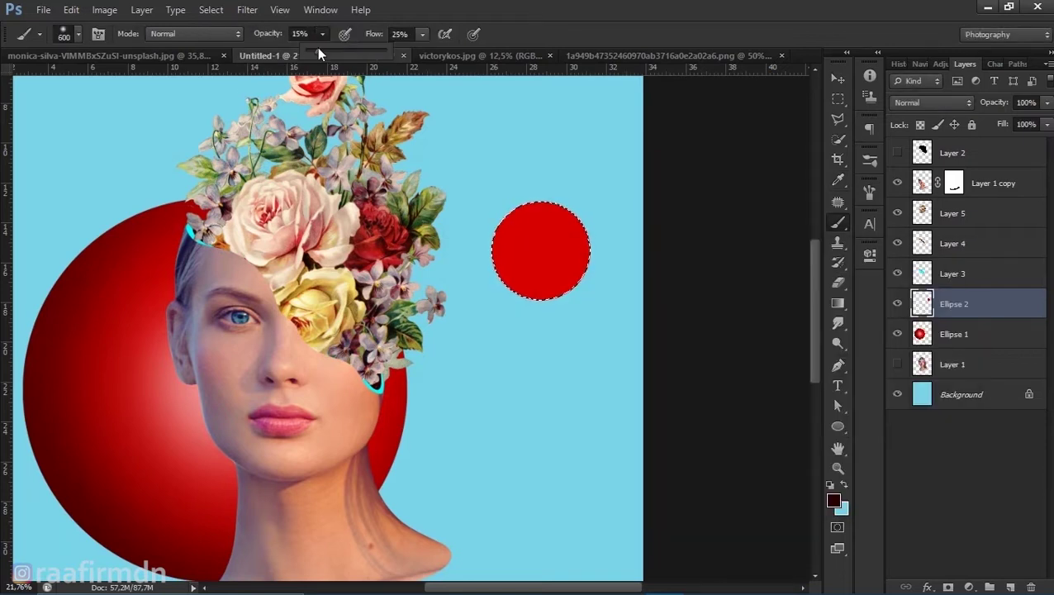
alt+scroll(501, 229, up, 2)
key(bracketleft)
drag(506, 188, 547, 364)
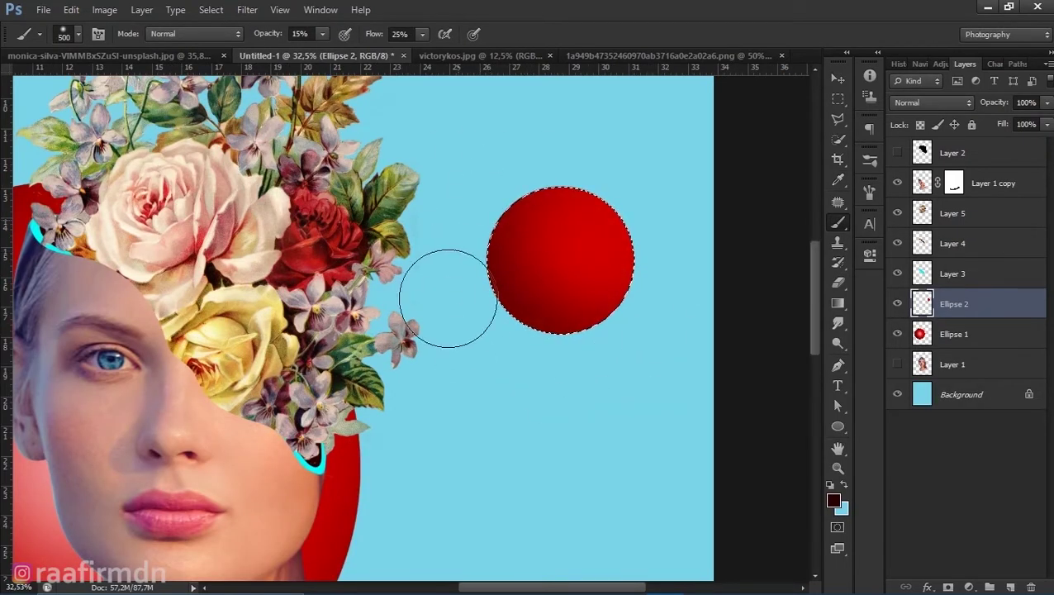
Dab light pink highlights onto the small sphere and deselect it
click(833, 501)
key(bracketleft)
key(bracketleft)
key(bracketleft)
click(585, 245)
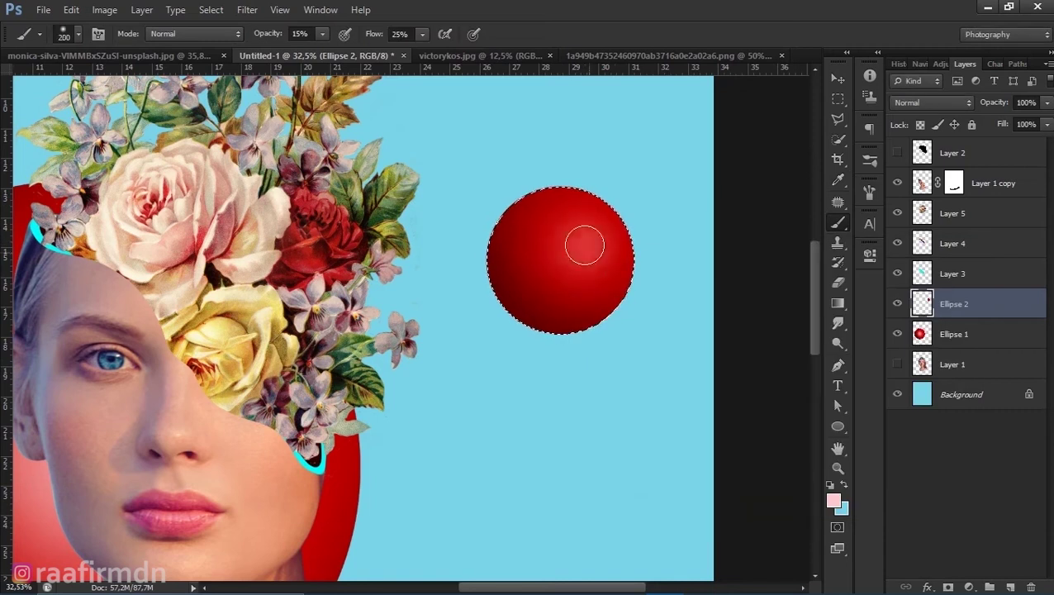
key(bracketright)
key(bracketright)
key(bracketright)
click(592, 257)
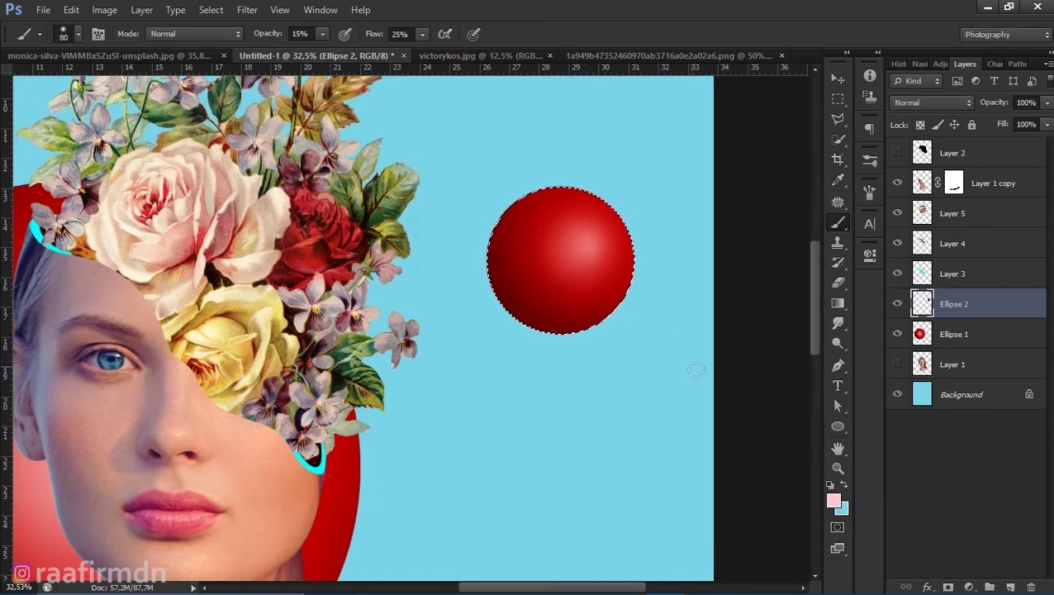
key(ctrl+d)
scroll(588, 235, down, 3)
Move the small sphere into place and add a duplicate at about half size
key(v)
drag(578, 291, 595, 300)
key(ctrl+bracketright)
key(ctrl+bracketright)
key(ctrl+bracketright)
key(ctrl+j)
key(ctrl+t)
drag(620, 257, 552, 370)
key(Return)
Place a copy above the flowers and add another, tinier sphere to its right
mouse_move(592, 327)
mouse_down()
mouse_move(593, 246)
mouse_move(579, 223)
mouse_move(499, 187)
mouse_up()
key(ctrl+t)
key(Return)
key(ctrl+j)
key(ctrl+t)
drag(598, 188, 591, 203)
key(Return)
click(505, 312)
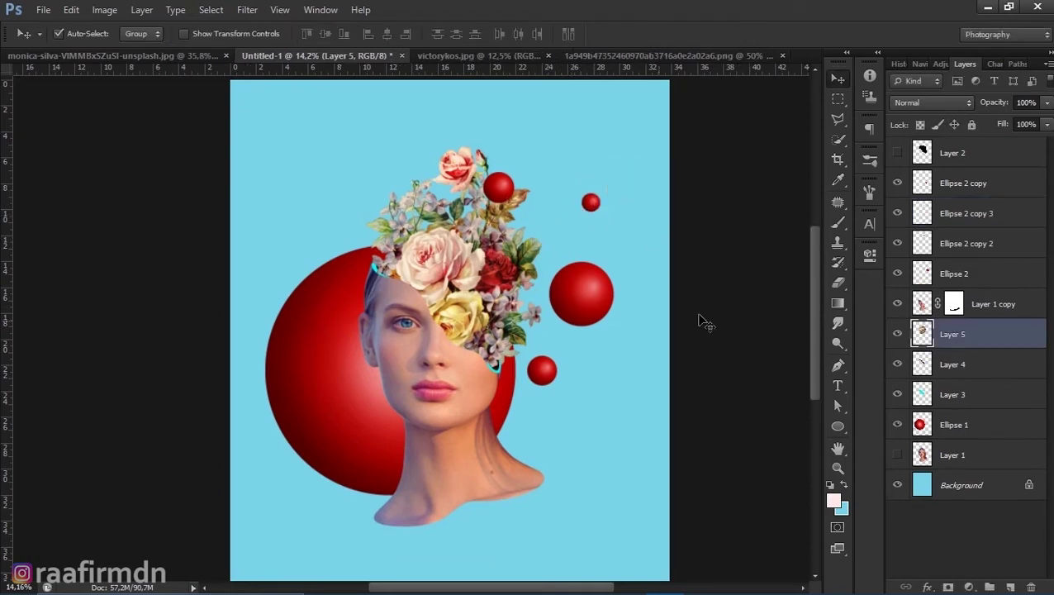
Add a layer mask to flower Layer 5 and adjust the brush flow
click(948, 586)
scroll(407, 255, up, 4)
key(b)
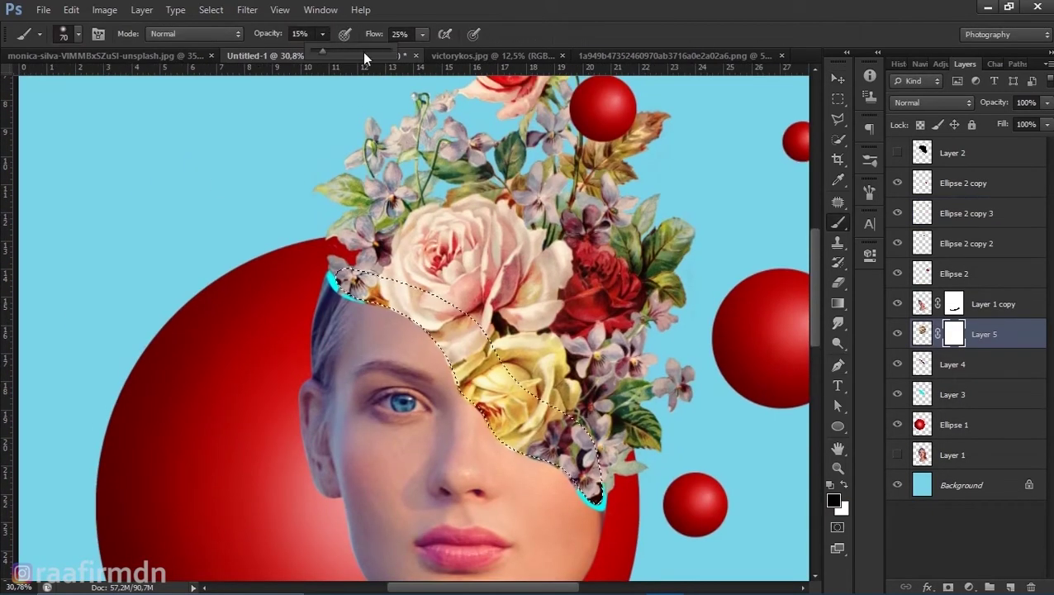
scroll(481, 355, up, 2)
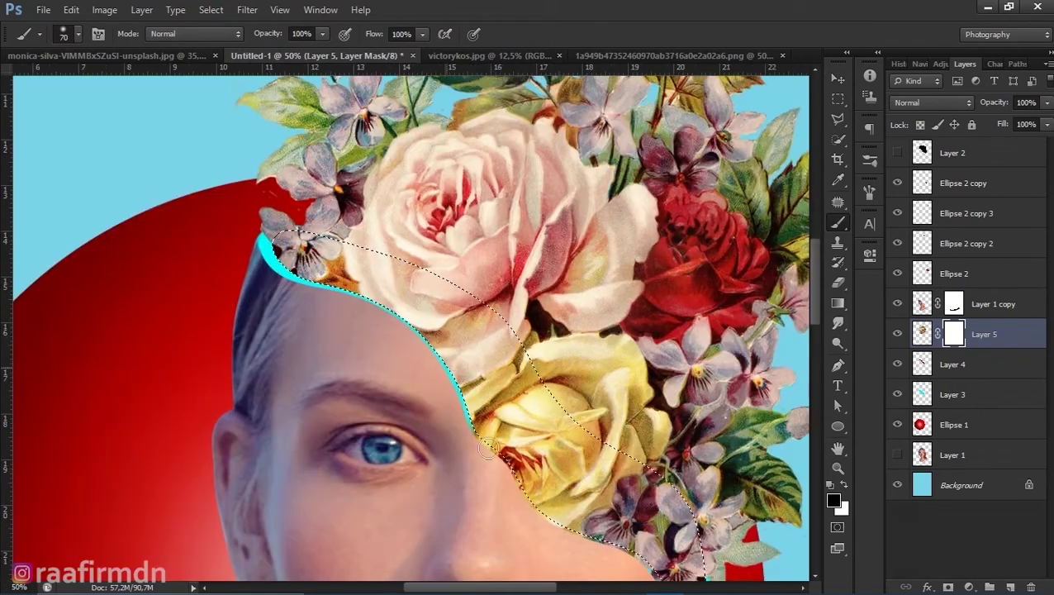
scroll(488, 446, down, 3)
drag(424, 357, 456, 307)
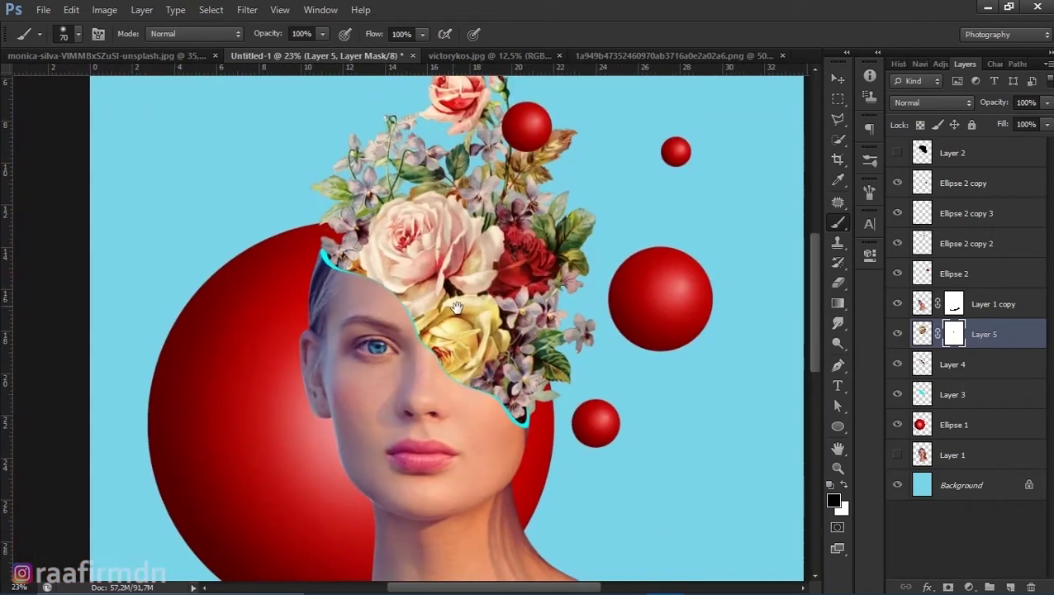
drag(406, 53, 313, 52)
Paint black along the cyan edge of the cut to darken it
click(833, 499)
click(877, 275)
scroll(353, 263, up, 3)
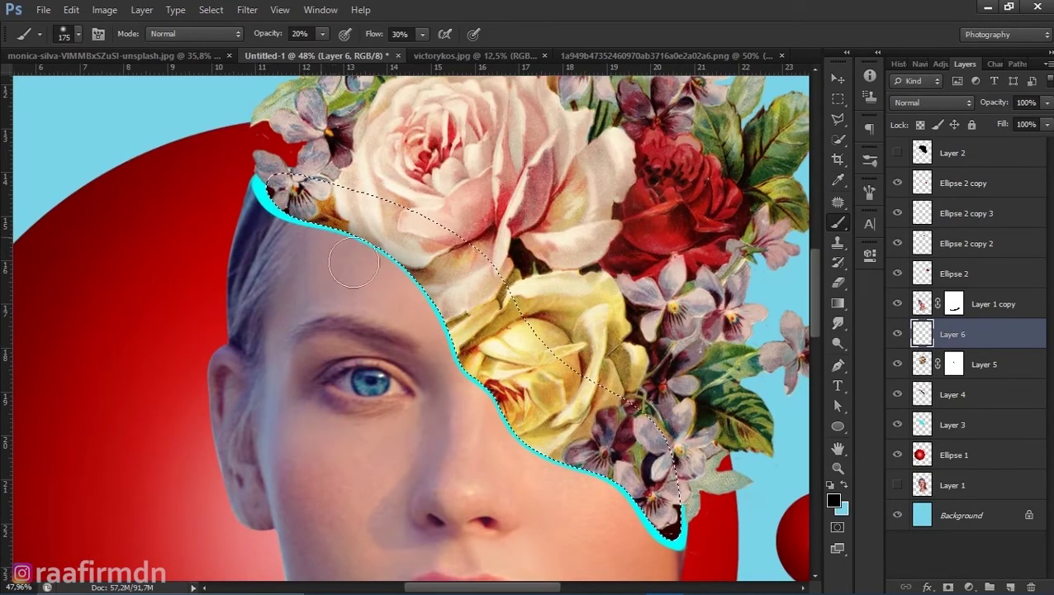
key(bracketleft)
key(bracketleft)
key(bracketleft)
drag(363, 248, 649, 527)
key(bracketright)
mouse_move(588, 481)
mouse_down()
mouse_move(303, 230)
mouse_move(384, 272)
mouse_up()
key(bracketleft)
key(bracketleft)
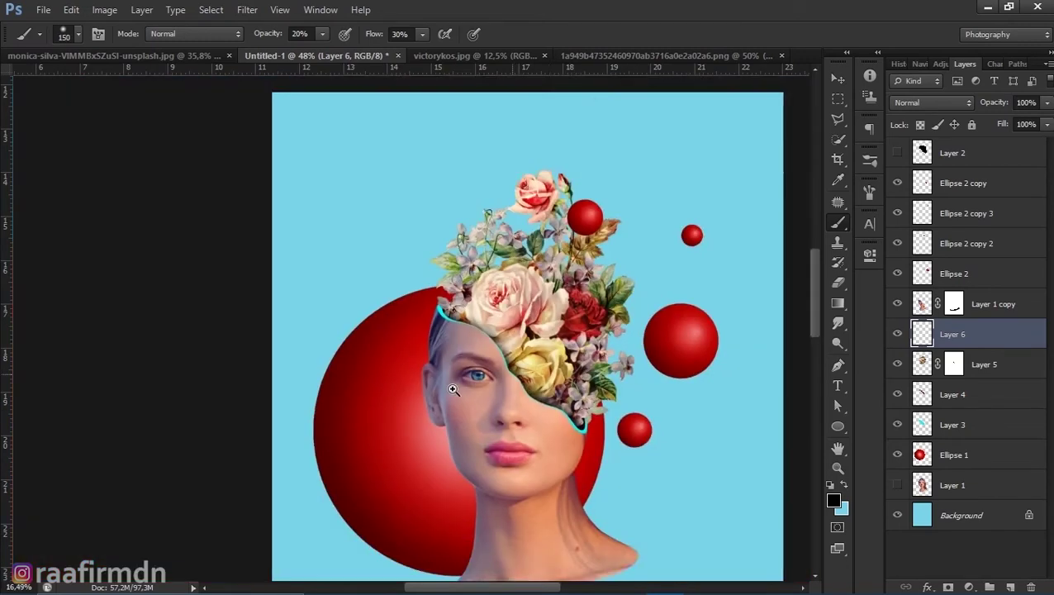
Add a light-blue radial Gradient Fill layer to brighten the background behind the head
scroll(778, 452, down, 5)
scroll(778, 453, down, 3)
click(960, 514)
click(969, 586)
click(917, 263)
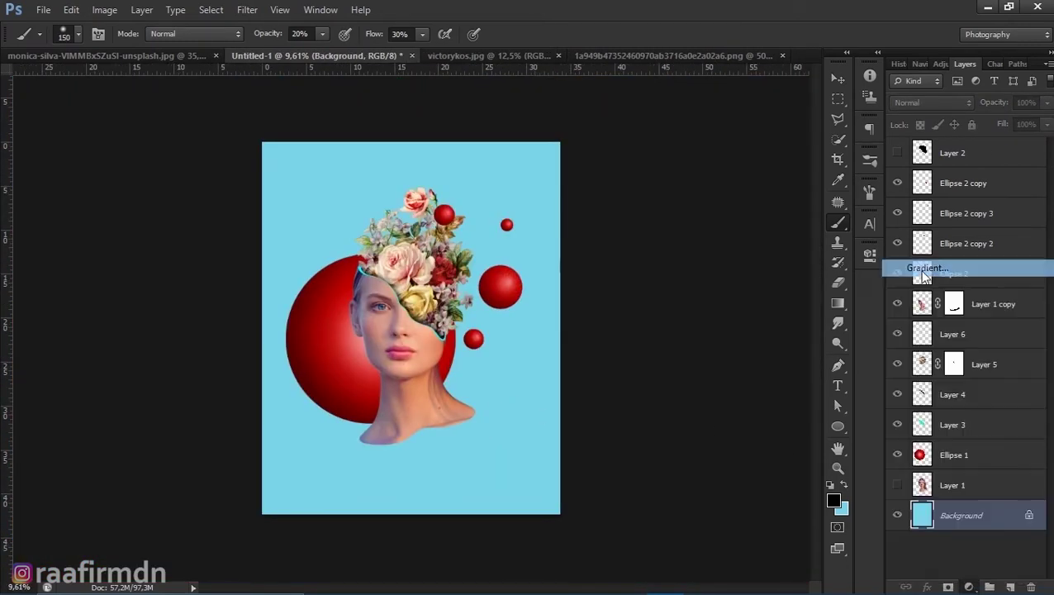
click(764, 170)
double_click(654, 486)
click(915, 276)
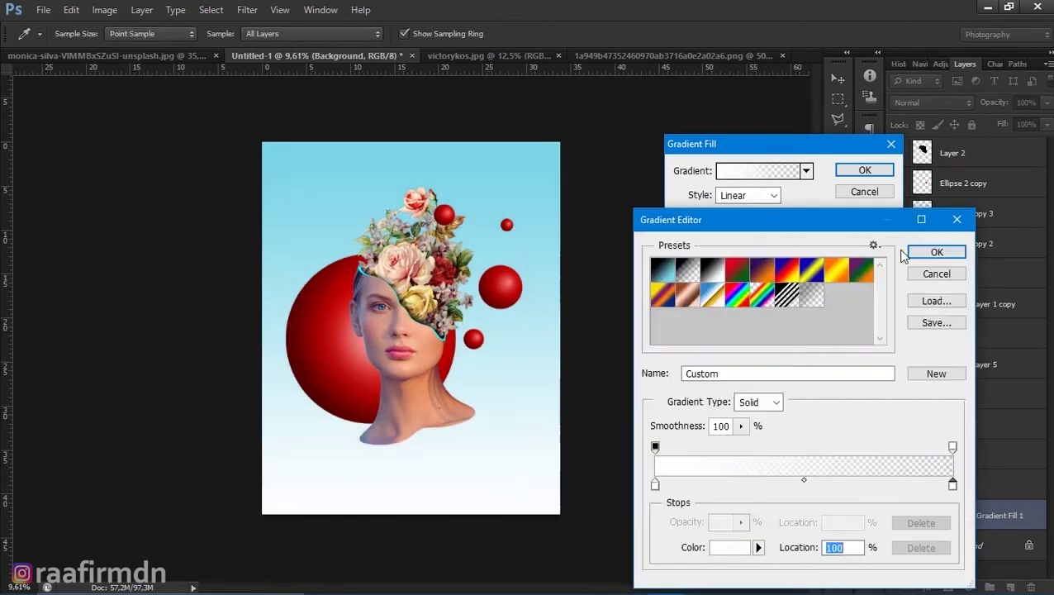
click(938, 250)
key(Return)
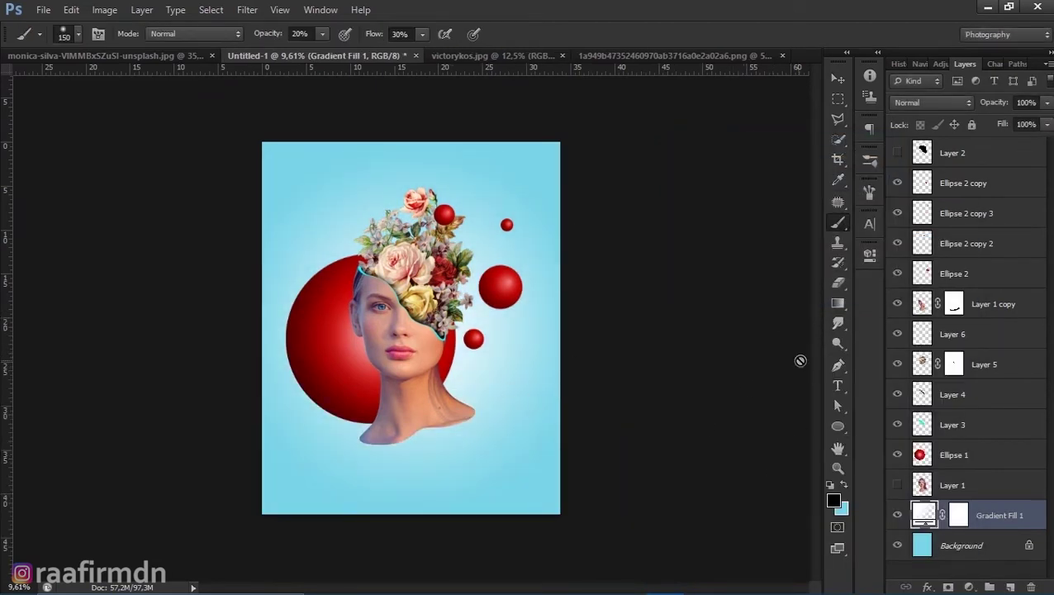
click(949, 455)
click(950, 364)
Add a Hue/Saturation layer shifting the Yellows hue toward pink with more saturation
click(968, 586)
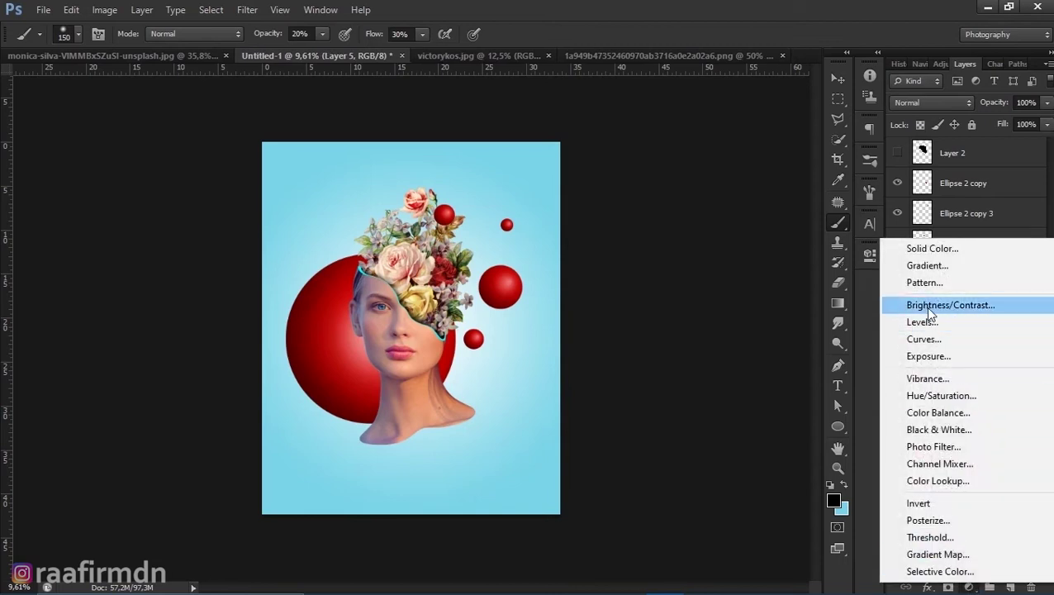
click(930, 400)
click(748, 350)
mouse_move(748, 350)
mouse_down()
mouse_move(681, 355)
mouse_move(706, 359)
mouse_up()
drag(750, 384, 787, 387)
Shift the Greens hue to -180, then look through the other colour ranges
click(743, 313)
click(726, 378)
drag(750, 350, 666, 369)
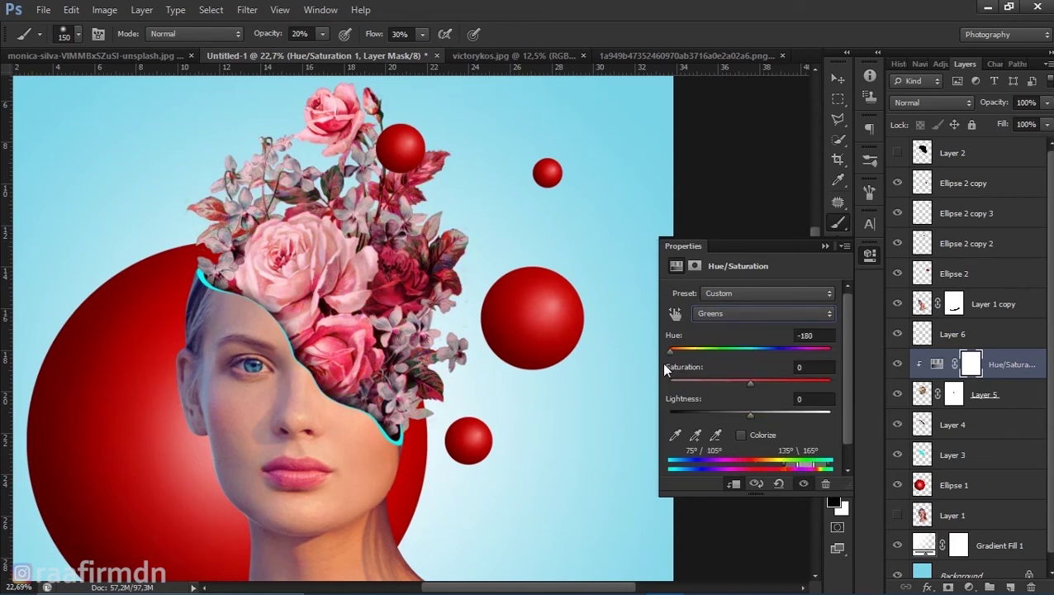
click(760, 313)
click(730, 378)
click(759, 313)
click(731, 390)
click(759, 313)
Set the Reds hue to −38 to tint the roses pinker
click(709, 403)
click(760, 313)
click(711, 341)
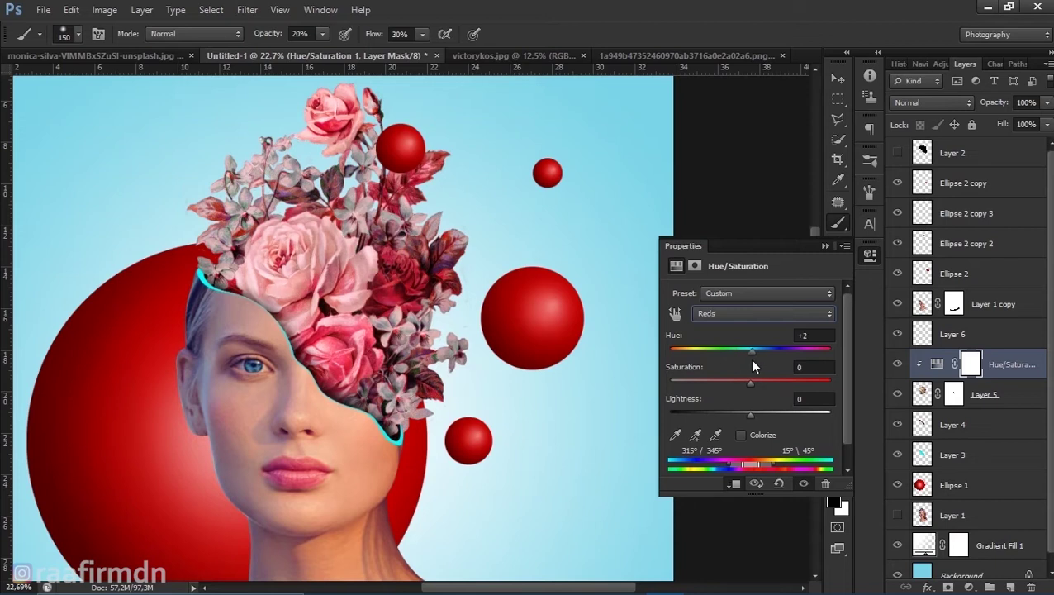
key(ctrl+0)
mouse_move(752, 349)
mouse_down()
mouse_move(672, 355)
mouse_move(723, 355)
mouse_up()
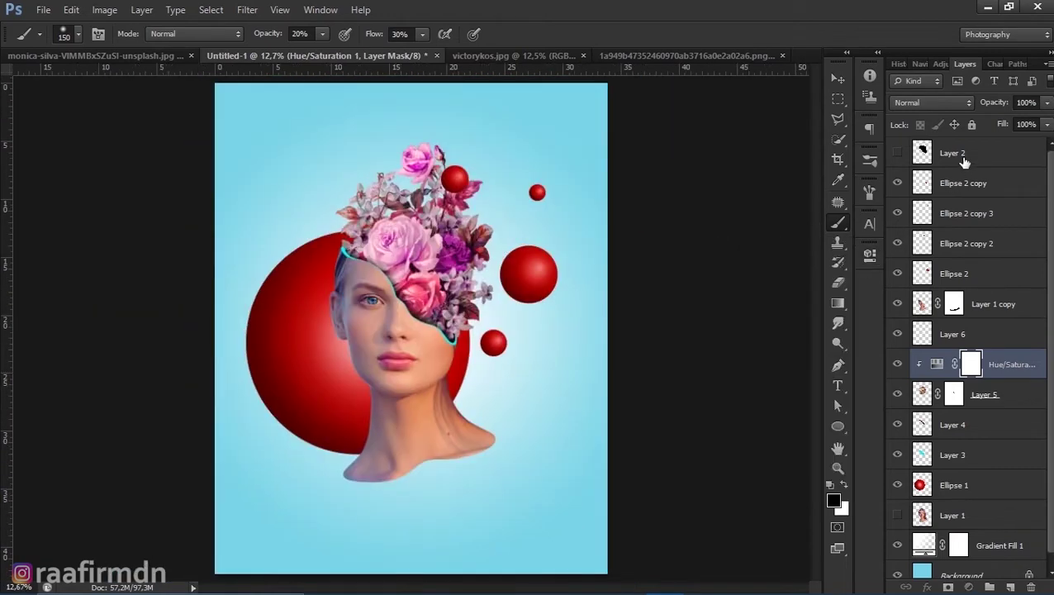
Scale the whole figure (Layer 2 and below) up slightly and nudge it upward
click(952, 153)
shift+click(952, 515)
key(ctrl+t)
drag(244, 142, 234, 125)
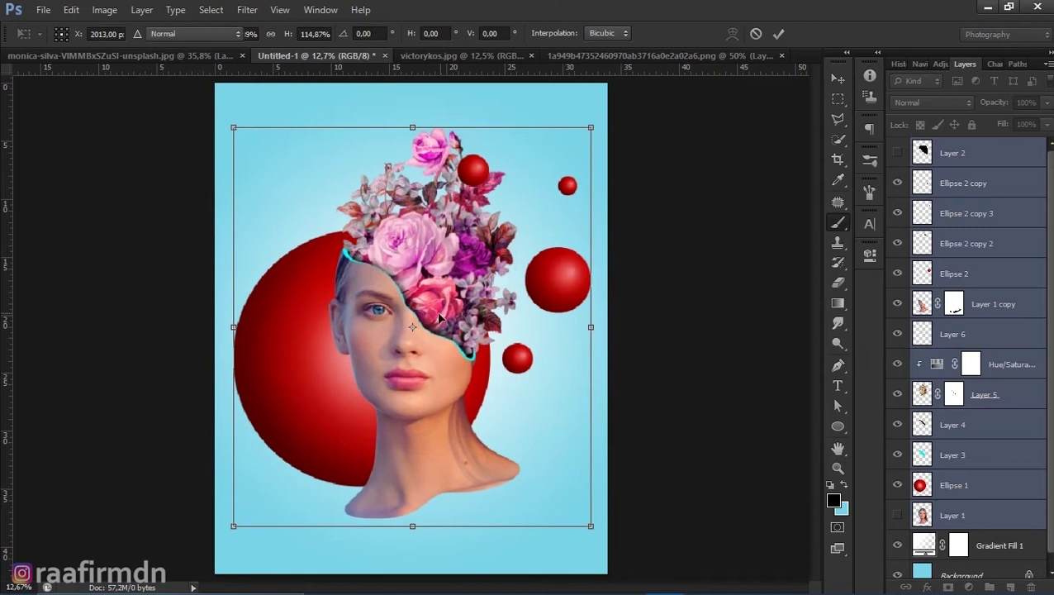
key(Return)
key(v)
drag(462, 217, 464, 205)
Set up a large soft brush at 19% opacity and sample a skin tone from the neck
click(566, 483)
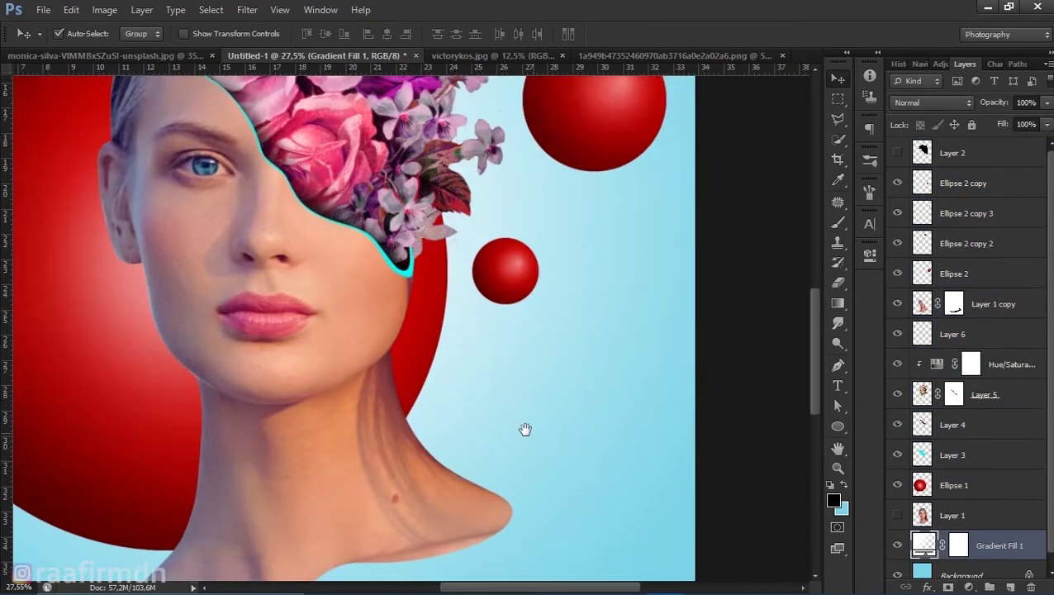
key(bracketright)
key(bracketright)
drag(323, 34, 322, 55)
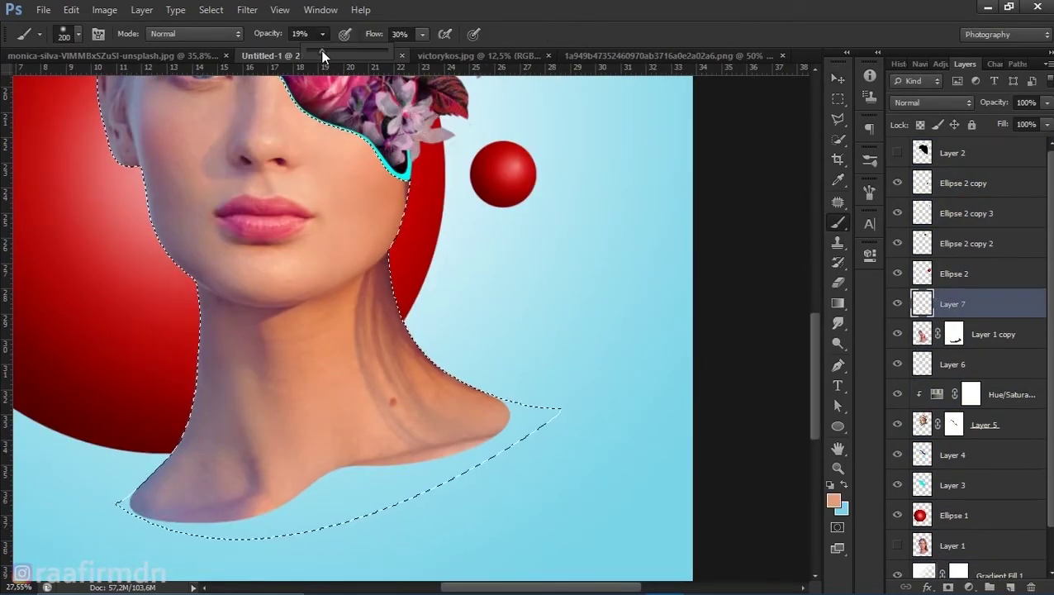
key(bracketright)
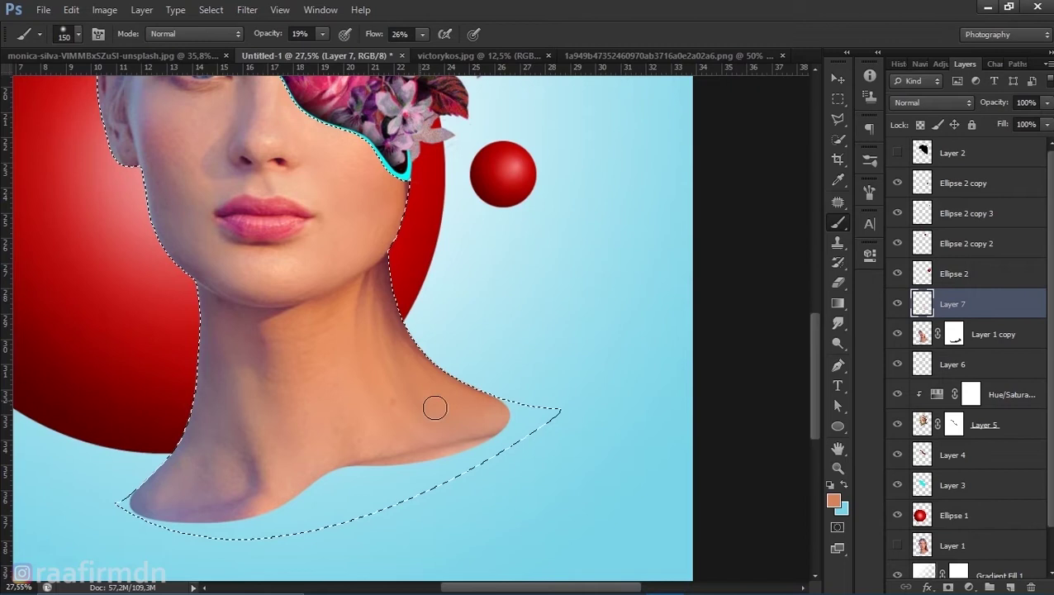
drag(477, 424, 473, 364)
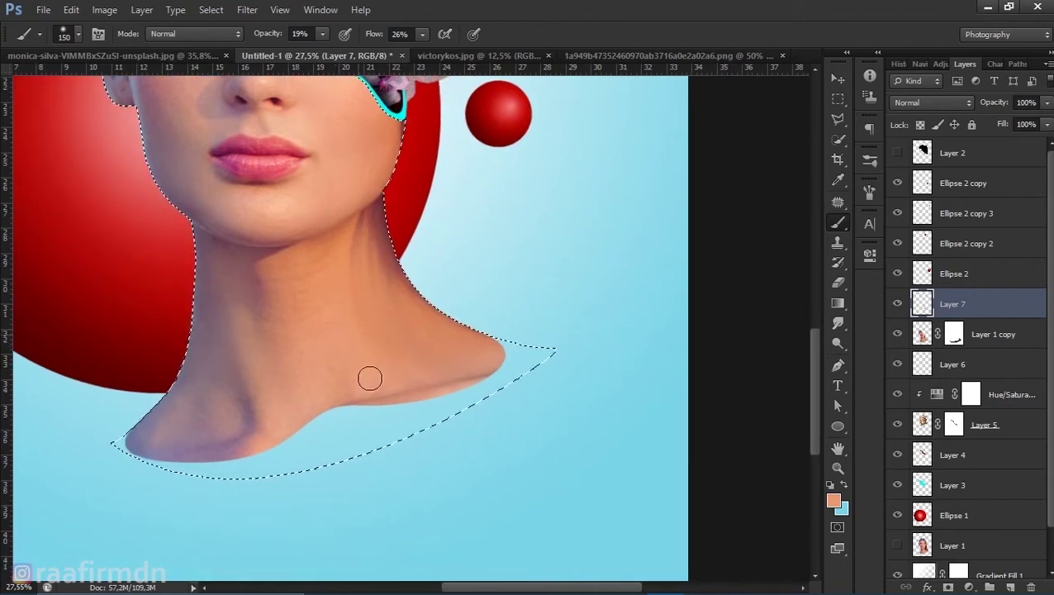
alt+click(358, 235)
Shade the neck with sampled darker salmon, dusty pink and peach skin tones
key(bracketleft)
key(bracketleft)
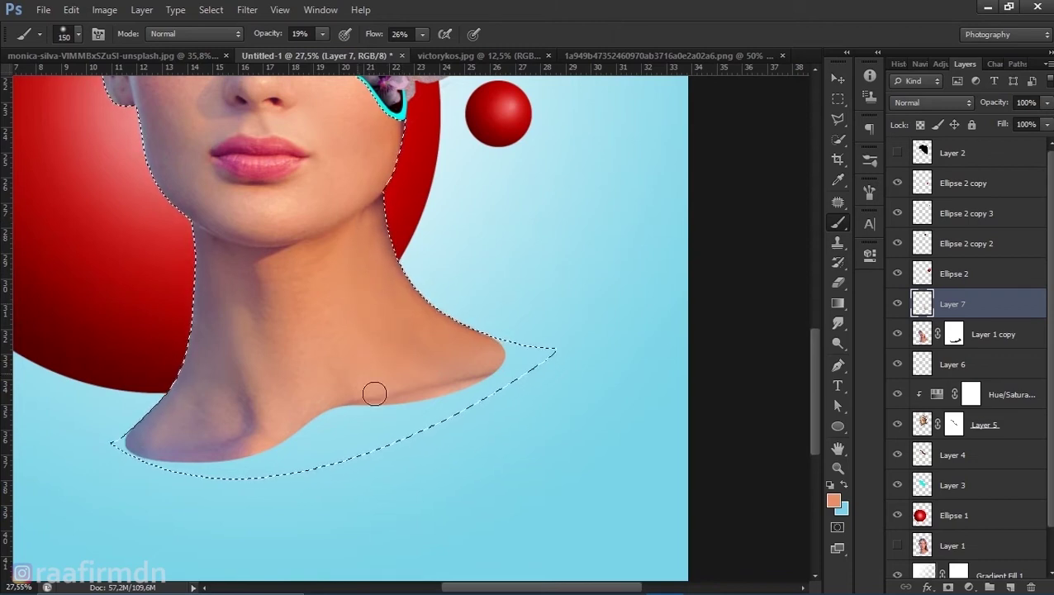
key(bracketleft)
key(bracketleft)
key(bracketleft)
alt+click(351, 229)
key(bracketleft)
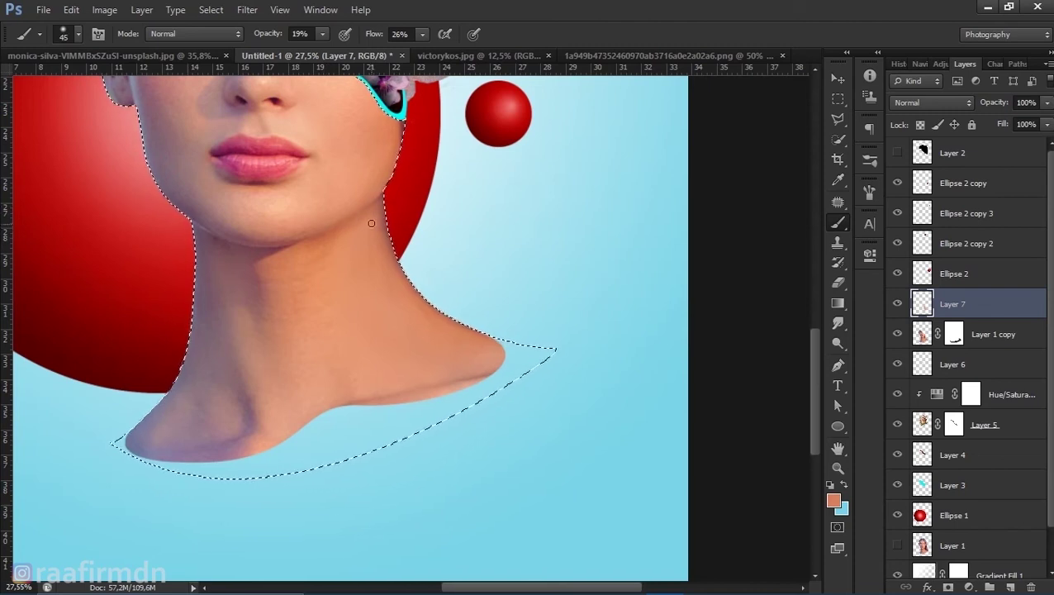
alt+scroll(397, 286, down, 2)
key(bracketright)
key(bracketright)
key(bracketright)
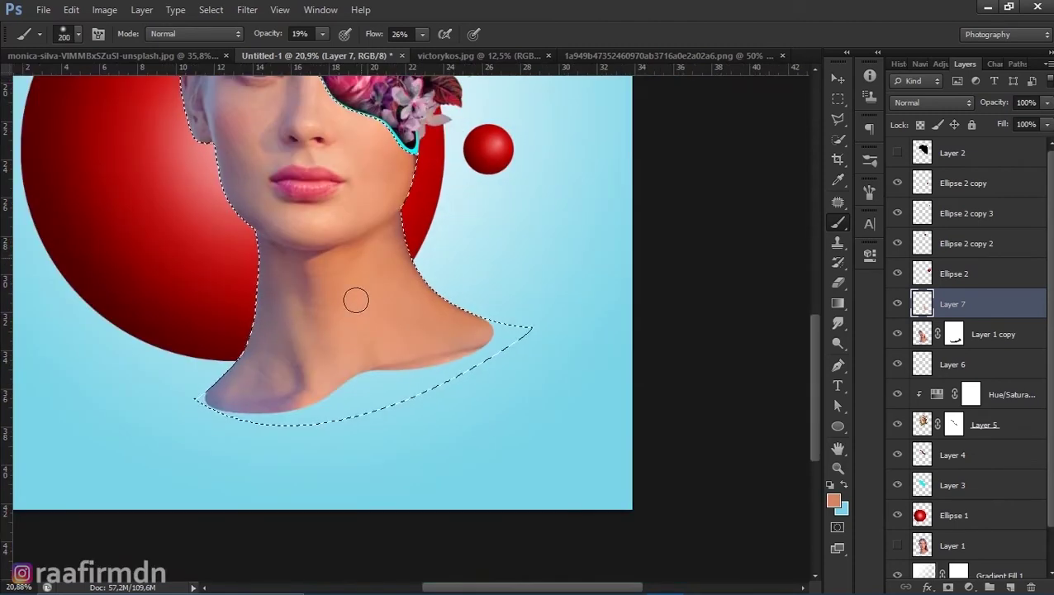
alt+click(269, 353)
alt+click(324, 345)
Deselect, duplicate the woman's Layer 1 copy and merge the duplicate with the shading layer
key(ctrl+d)
alt+scroll(459, 373, down, 2)
drag(991, 343, 965, 315)
key(ctrl+e)
Add a Color Balance layer to the woman with highlights shifted toward cyan (−54, −4, +15)
click(970, 586)
click(917, 440)
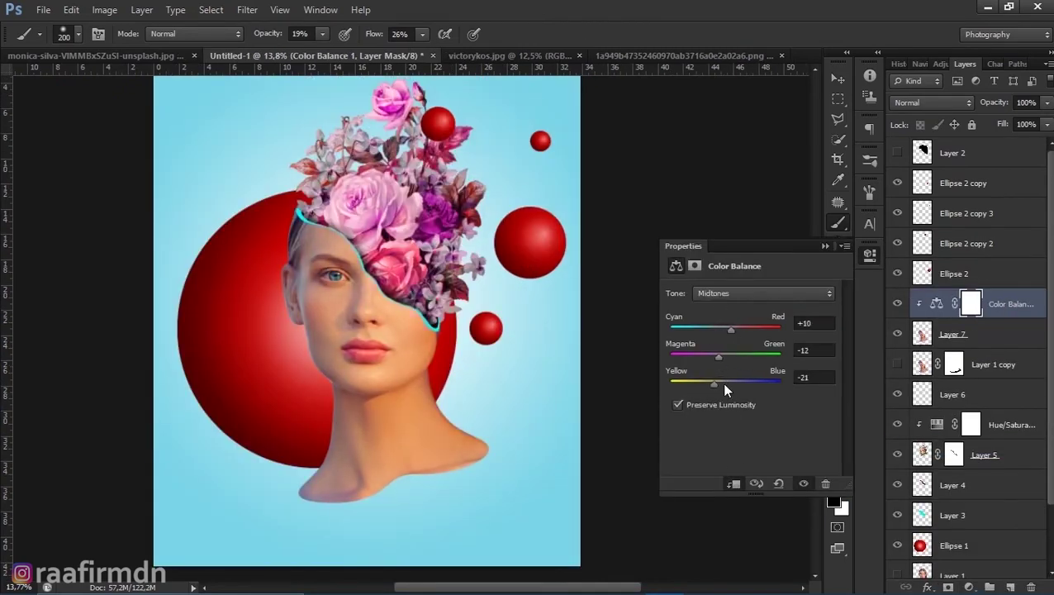
click(764, 293)
click(746, 326)
mouse_move(725, 329)
mouse_down()
mouse_move(695, 328)
mouse_move(733, 382)
mouse_up()
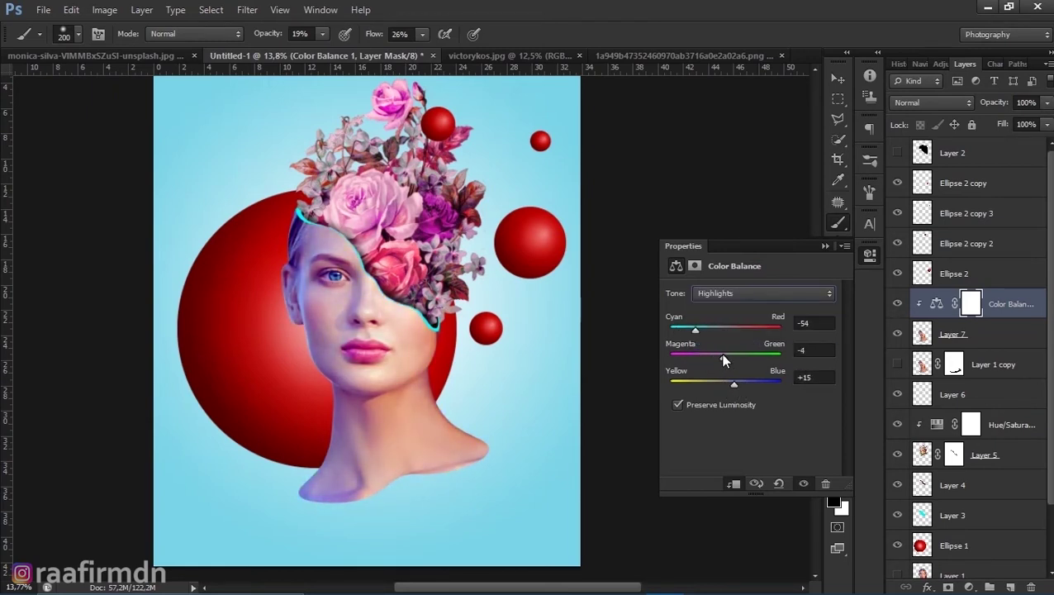
key(ctrl+0)
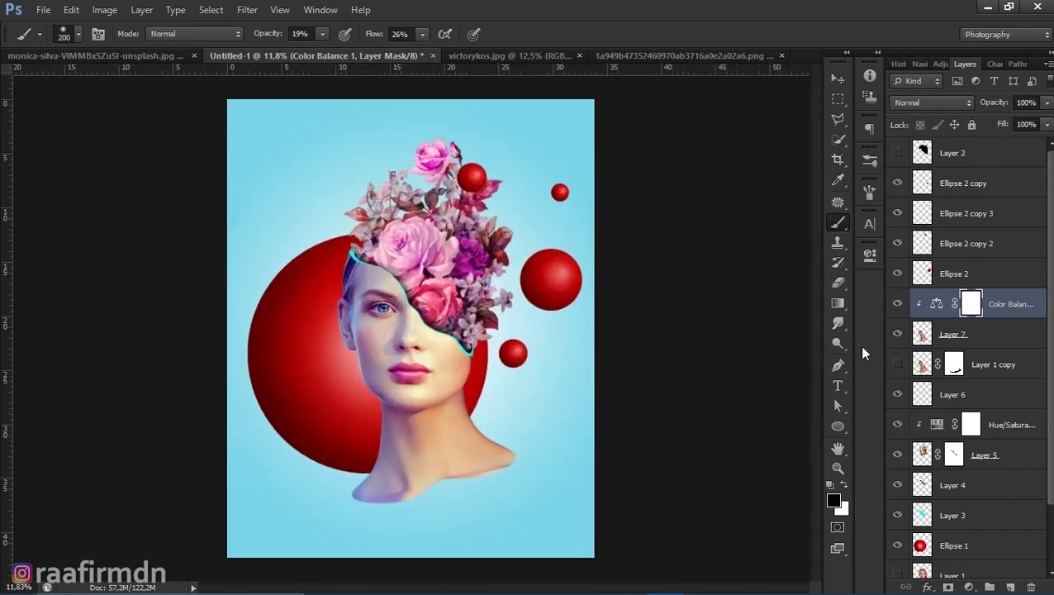
On Layer 3, paint over the cyan rim in skin tone, then lower the brush opacity
scroll(471, 476, up, 2)
click(952, 515)
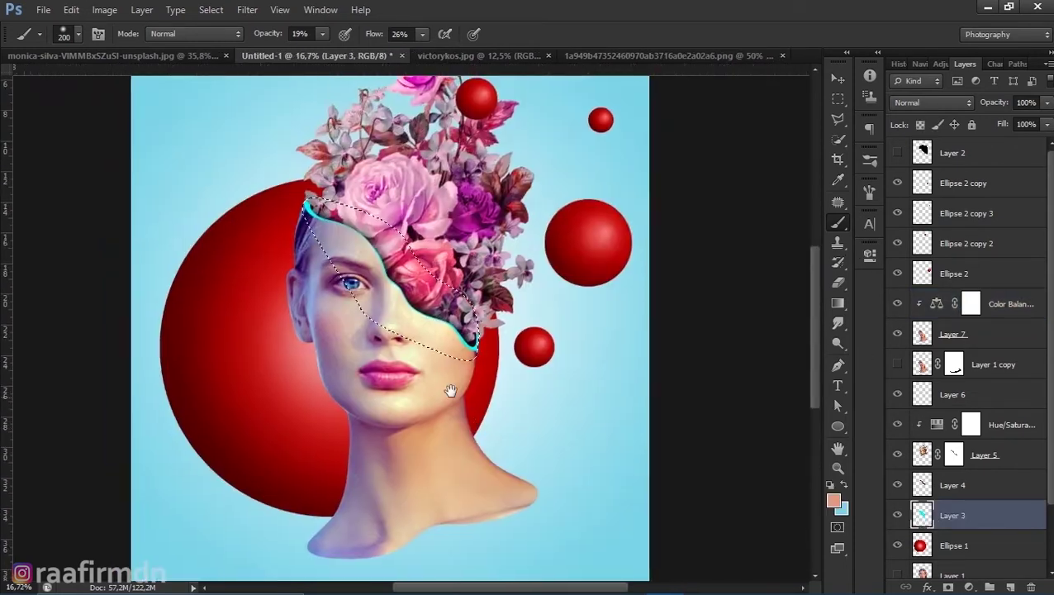
scroll(326, 252, up, 3)
scroll(488, 441, up, 2)
drag(324, 55, 388, 56)
drag(290, 238, 400, 312)
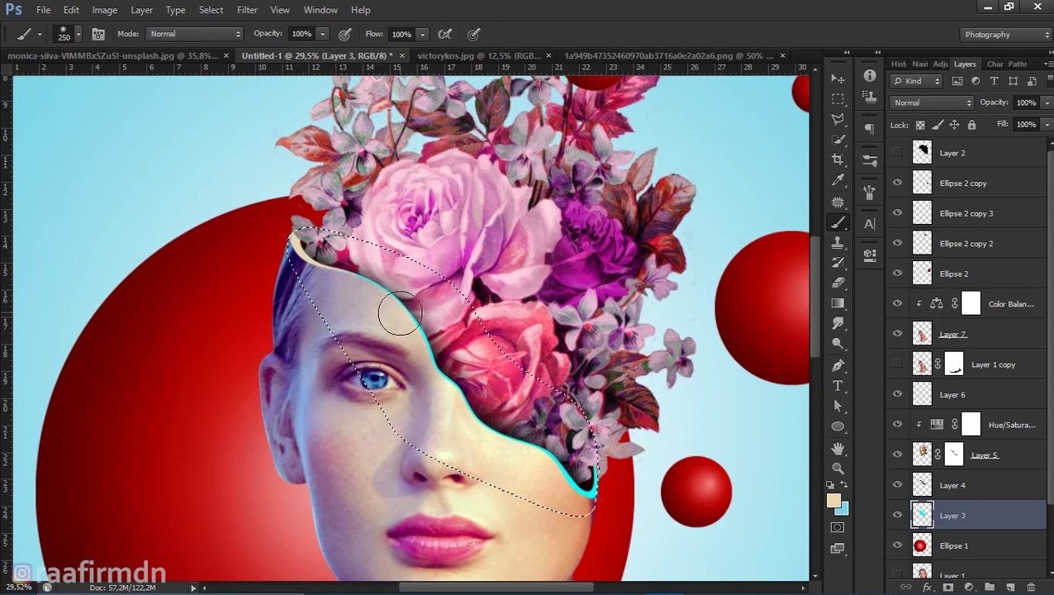
click(322, 34)
drag(345, 58, 329, 57)
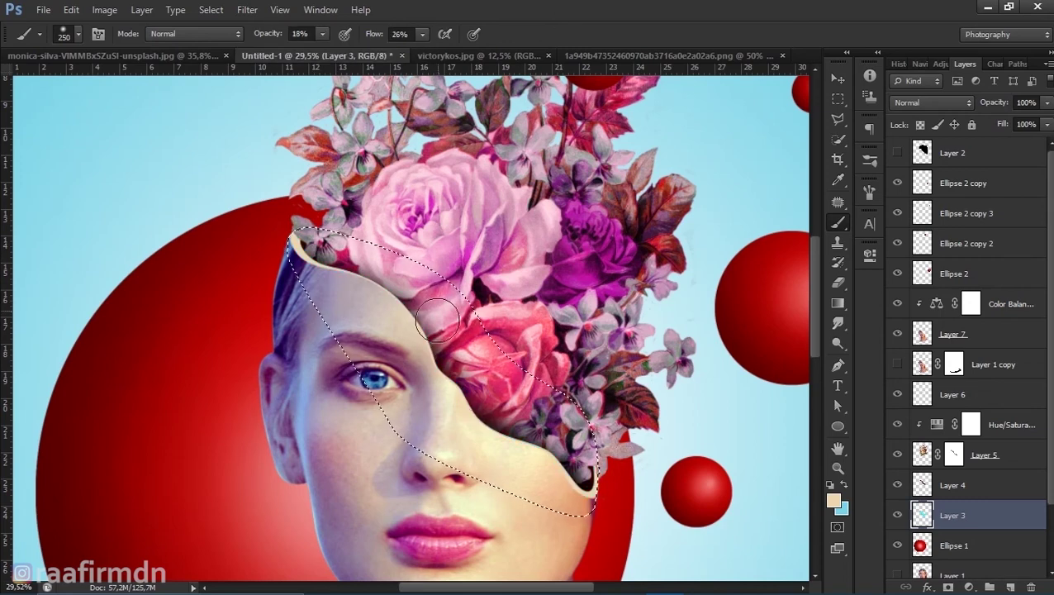
Tint the upper and lower face edges with sampled flower mauve and dark purple at brush size 150
scroll(437, 318, up, 3)
key(bracketleft)
key(bracketleft)
alt+click(284, 162)
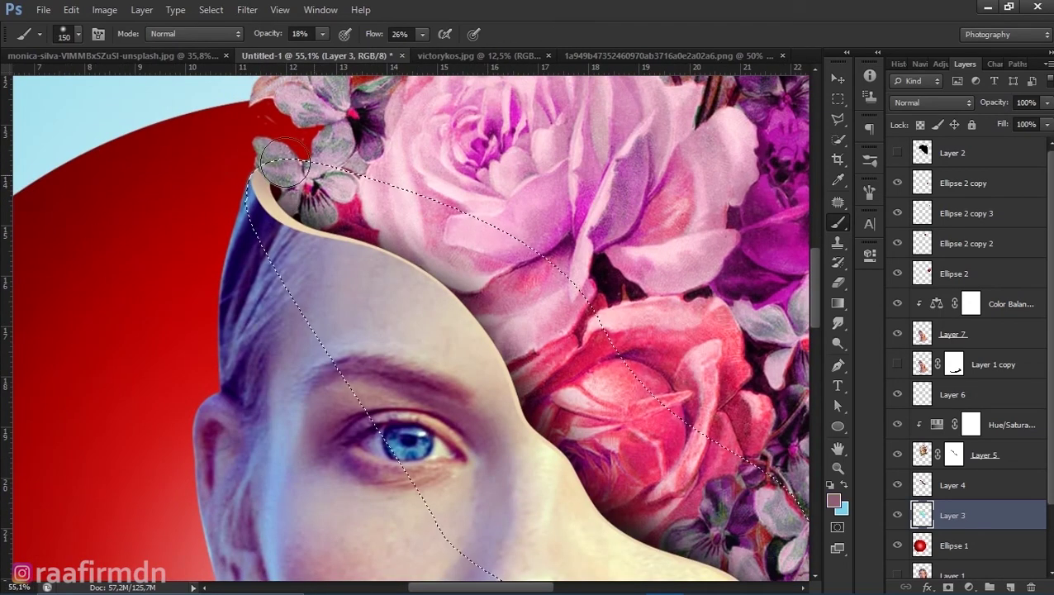
drag(266, 264, 296, 172)
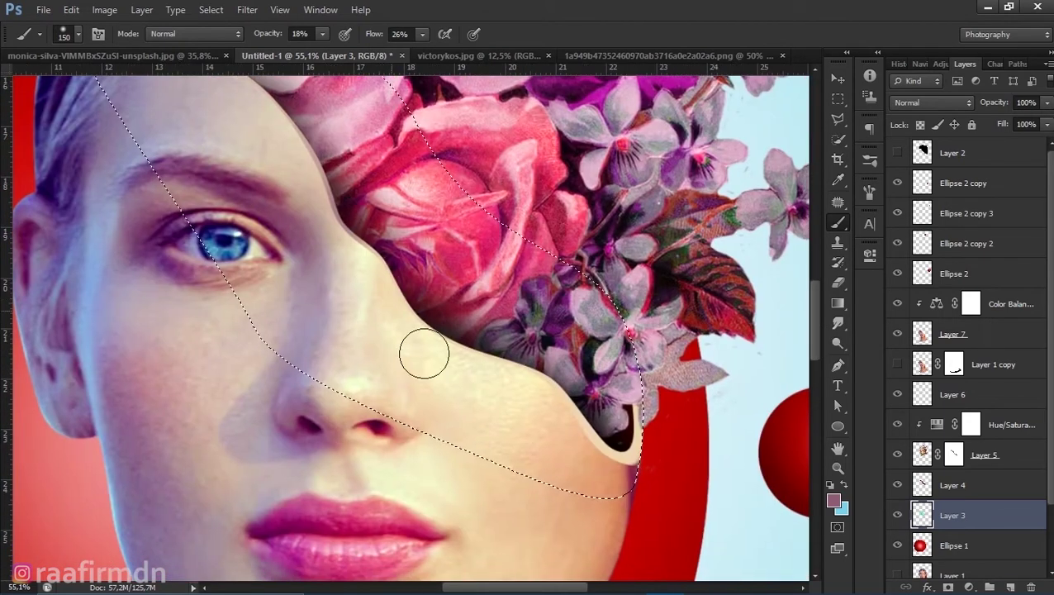
drag(423, 353, 641, 394)
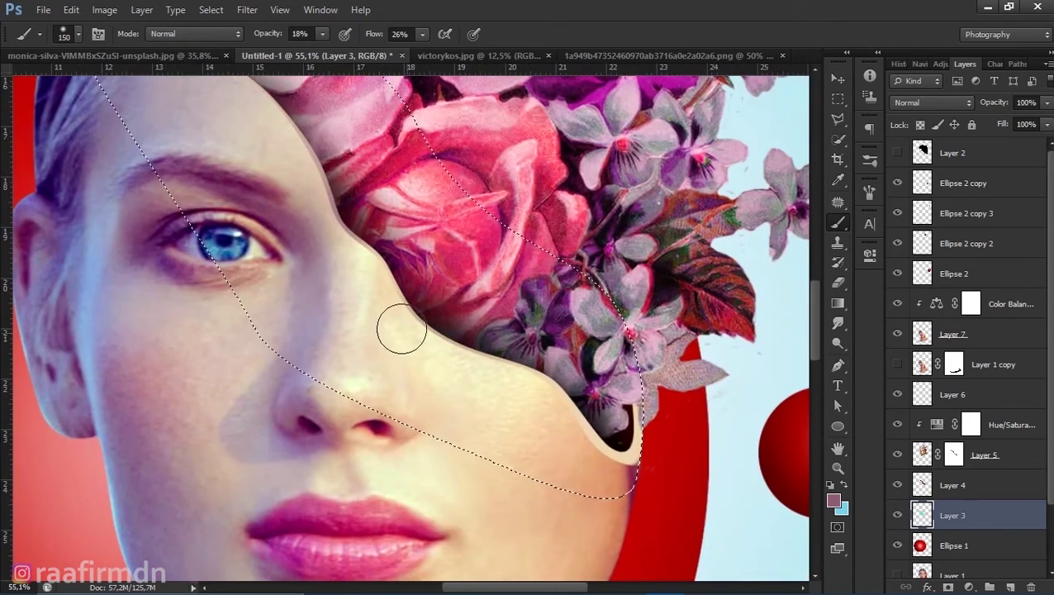
alt+click(634, 377)
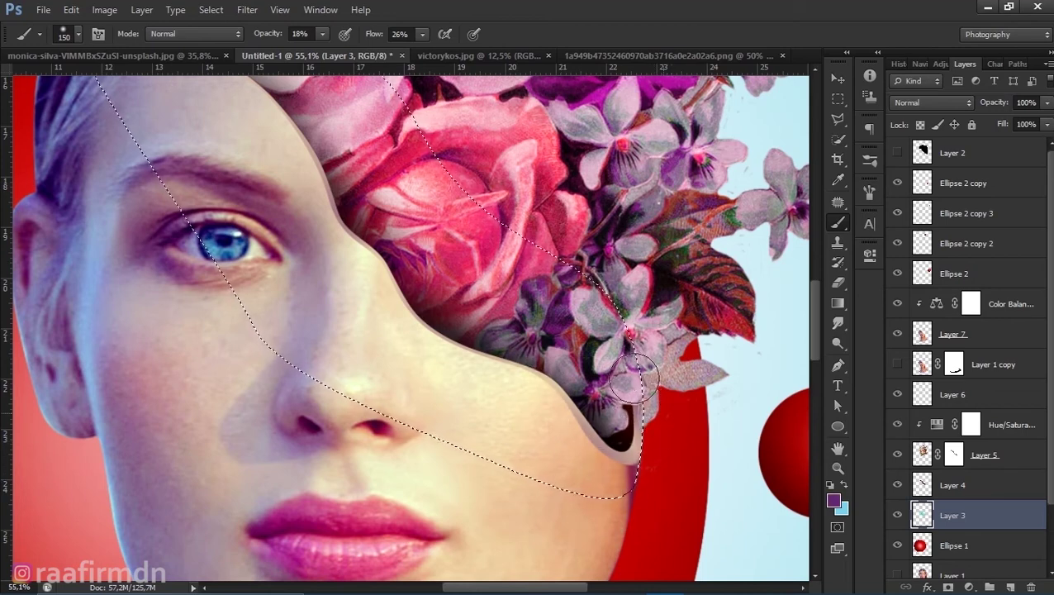
drag(658, 423, 776, 578)
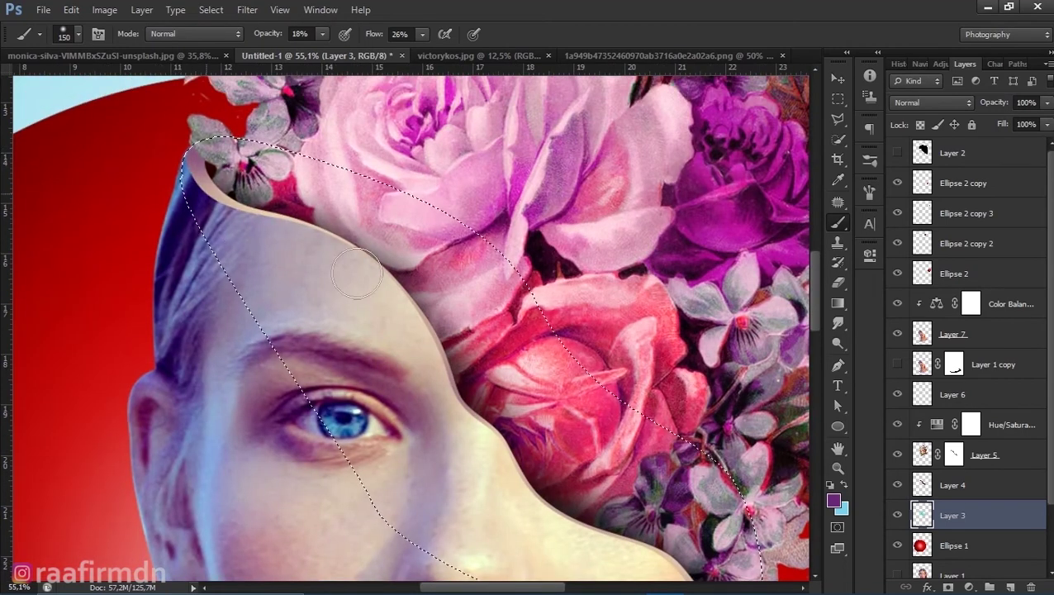
key(ctrl+0)
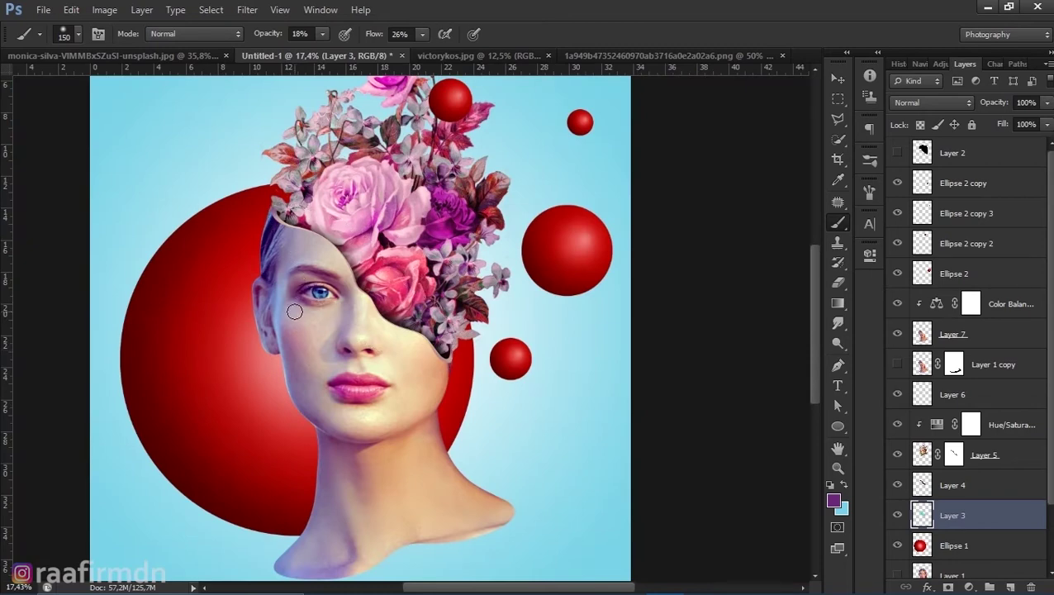
key(ctrl+plus)
key(ctrl+0)
scroll(441, 307, up, 5)
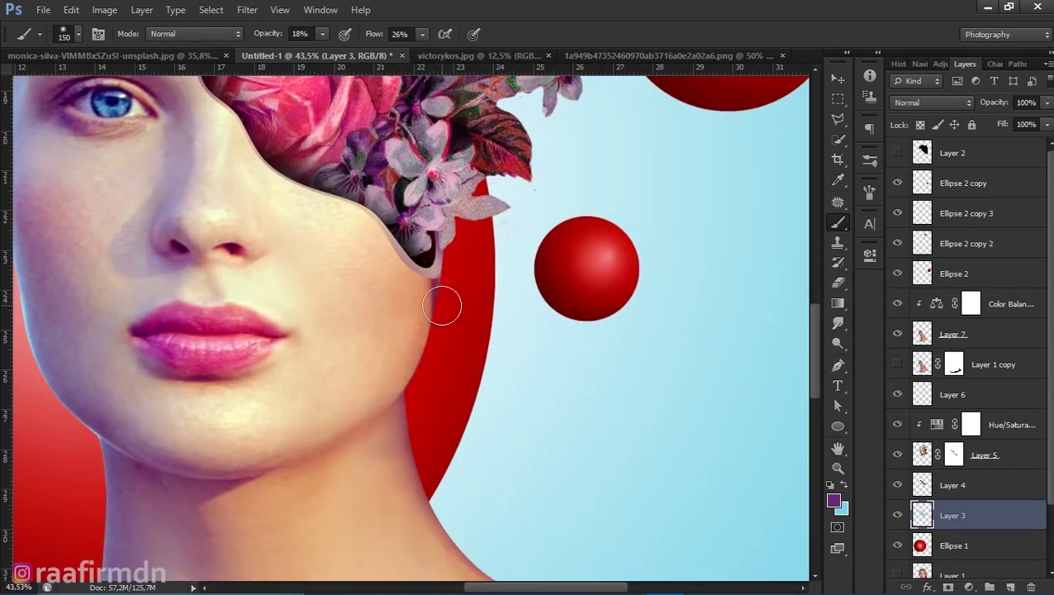
On Layer 7, sample a face skin tone to touch up the jaw
click(944, 330)
scroll(404, 383, up, 5)
alt+click(405, 383)
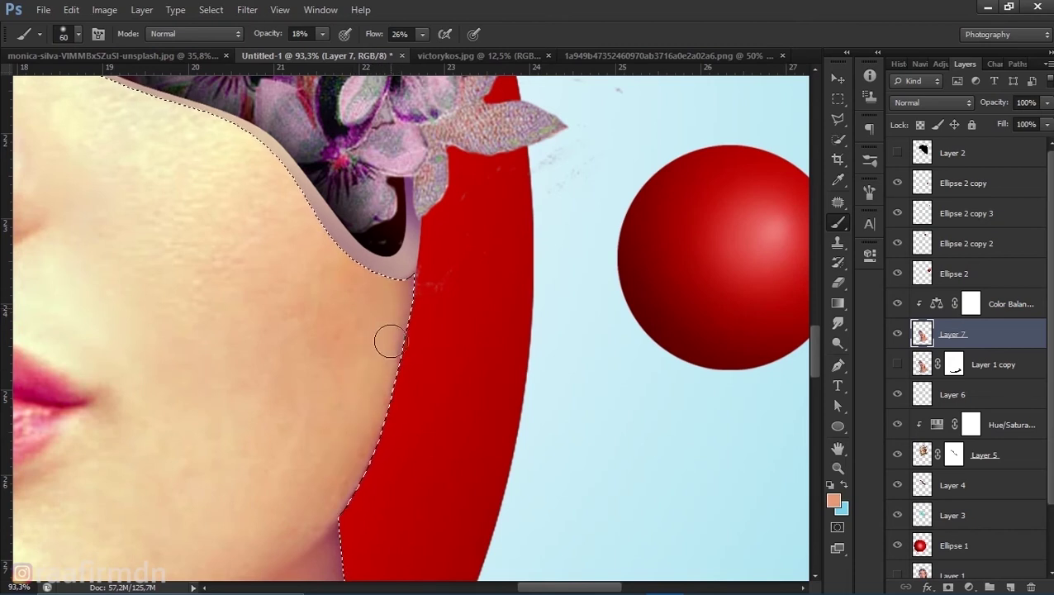
scroll(429, 460, down, 10)
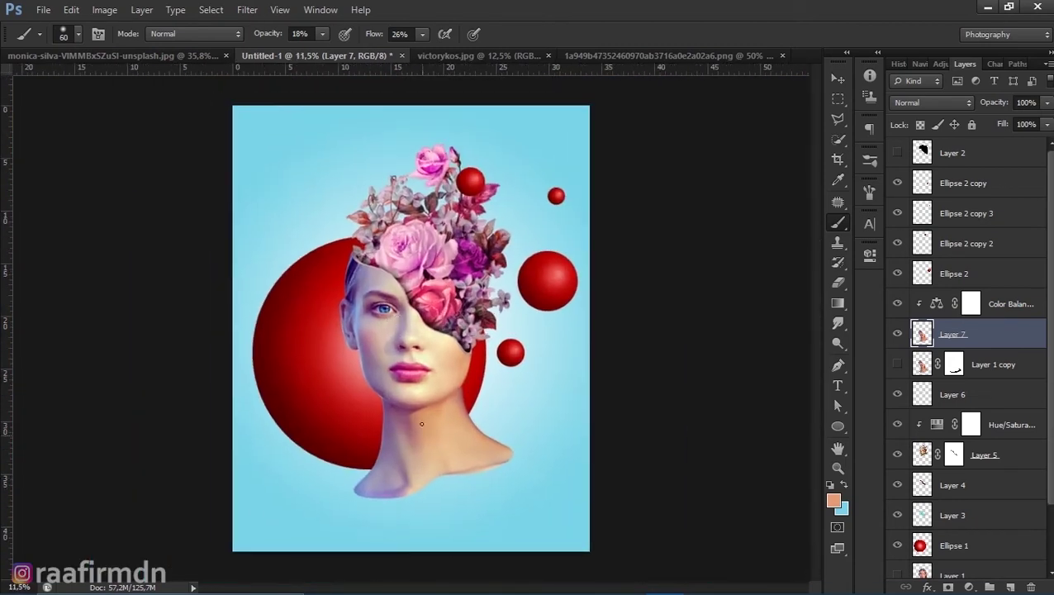
Set the bouquet's Hue/Saturation Master hue to +31 and collapse the Properties panel
double_click(938, 424)
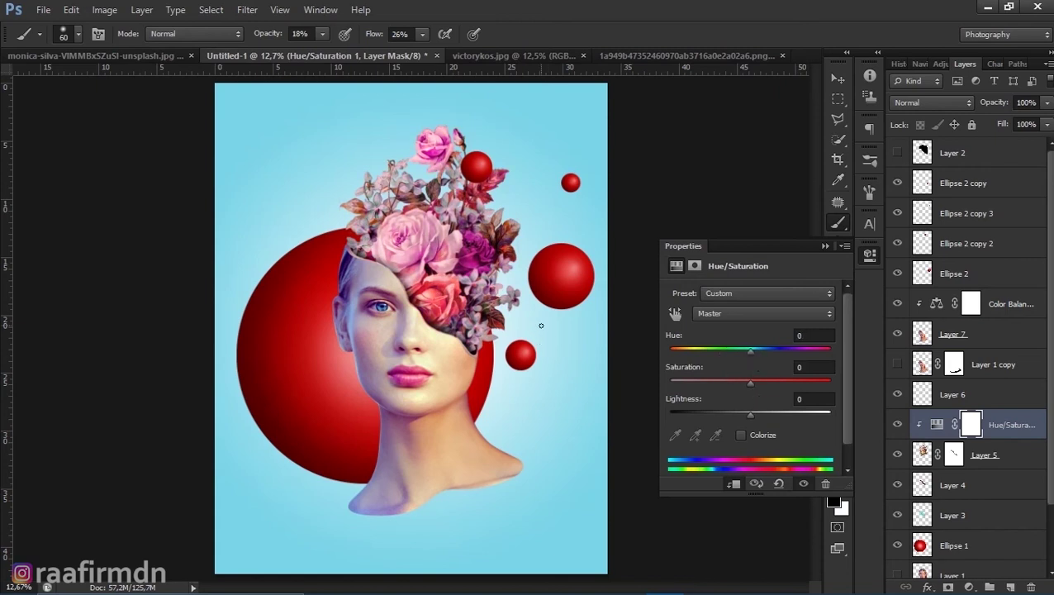
drag(749, 350, 774, 354)
click(869, 255)
scroll(383, 469, up, 2)
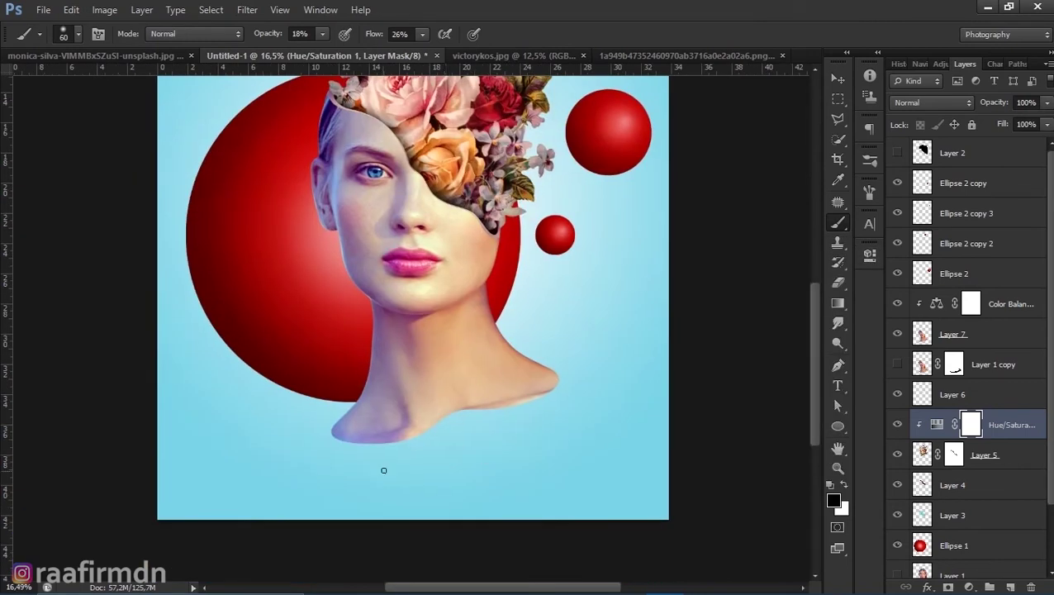
ctrl+click(923, 338)
click(991, 303)
Paint shading along the bottom of the neck on a new layer set to Multiply at 18% opacity
click(1009, 586)
click(841, 507)
click(518, 429)
click(895, 275)
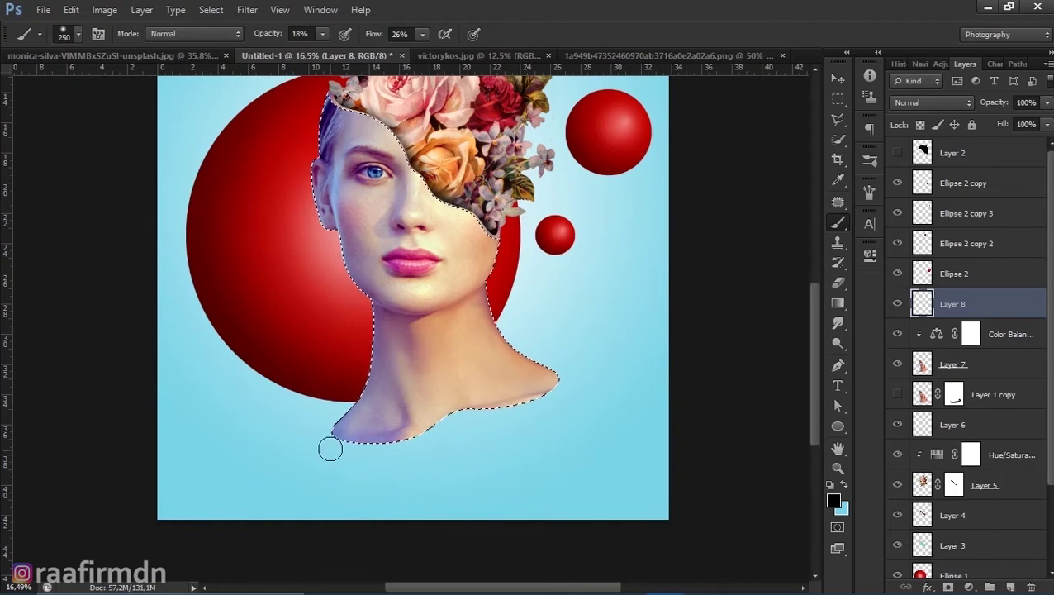
drag(331, 447, 486, 417)
key(ctrl+d)
scroll(588, 376, down, 3)
drag(1046, 102, 983, 132)
click(932, 102)
click(917, 157)
scroll(431, 461, up, 3)
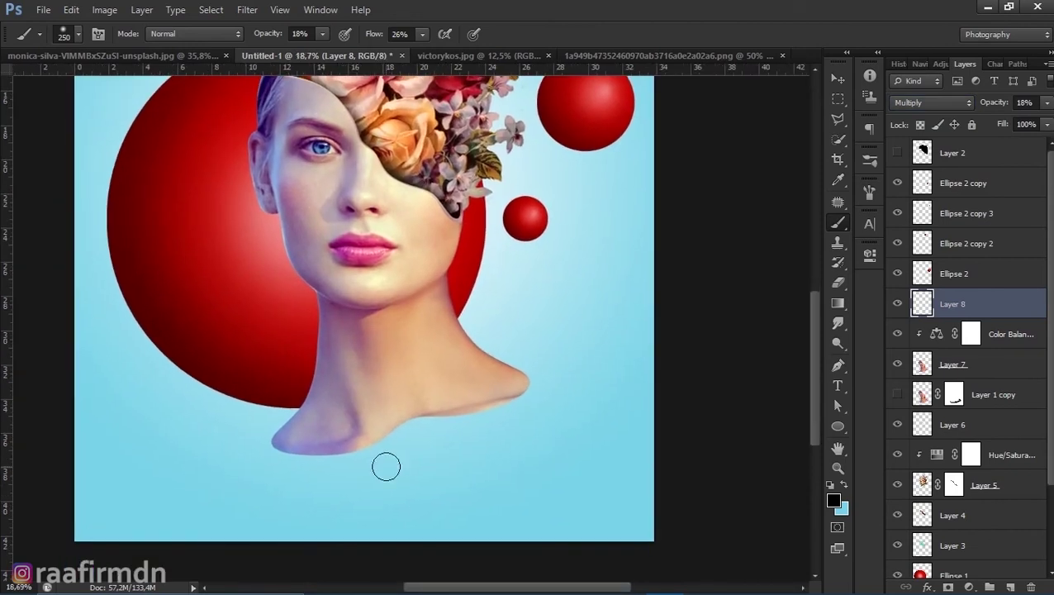
On a new layer above Gradient Fill 1, brush a soft dark shadow below the neck
key(ctrl+shift+alt+n)
key(ctrl+shift+bracketleft)
mouse_move(330, 492)
mouse_down()
mouse_move(499, 497)
mouse_move(344, 482)
mouse_move(309, 493)
mouse_move(378, 495)
mouse_move(322, 499)
mouse_up()
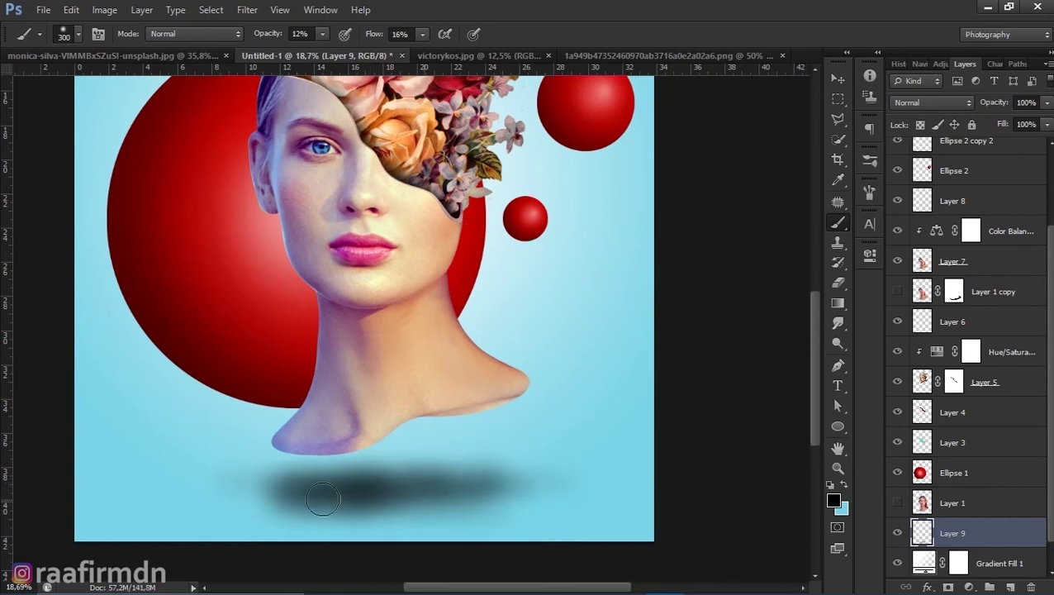
Even out the Layer 9 shadow into a softer, wider oval using a gentle eraser and 175 brush
key(e)
drag(362, 33, 315, 59)
mouse_move(243, 499)
mouse_down()
mouse_move(607, 493)
mouse_move(325, 491)
mouse_move(508, 483)
mouse_move(458, 487)
mouse_up()
key(b)
scroll(458, 486, down, 5)
scroll(372, 376, up, 6)
key(bracketleft)
key(bracketleft)
key(bracketleft)
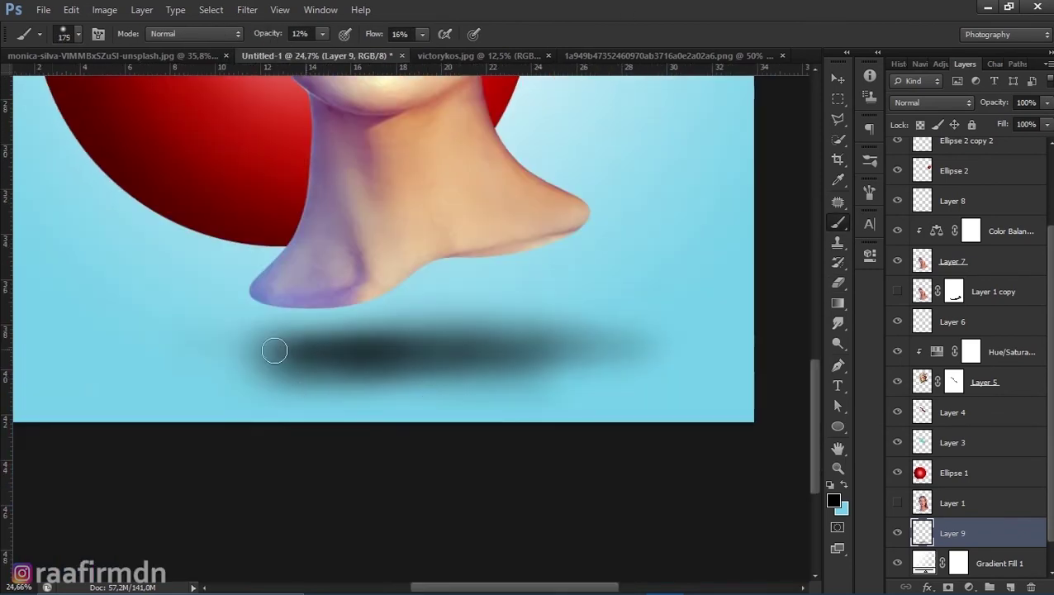
scroll(527, 502, down, 3)
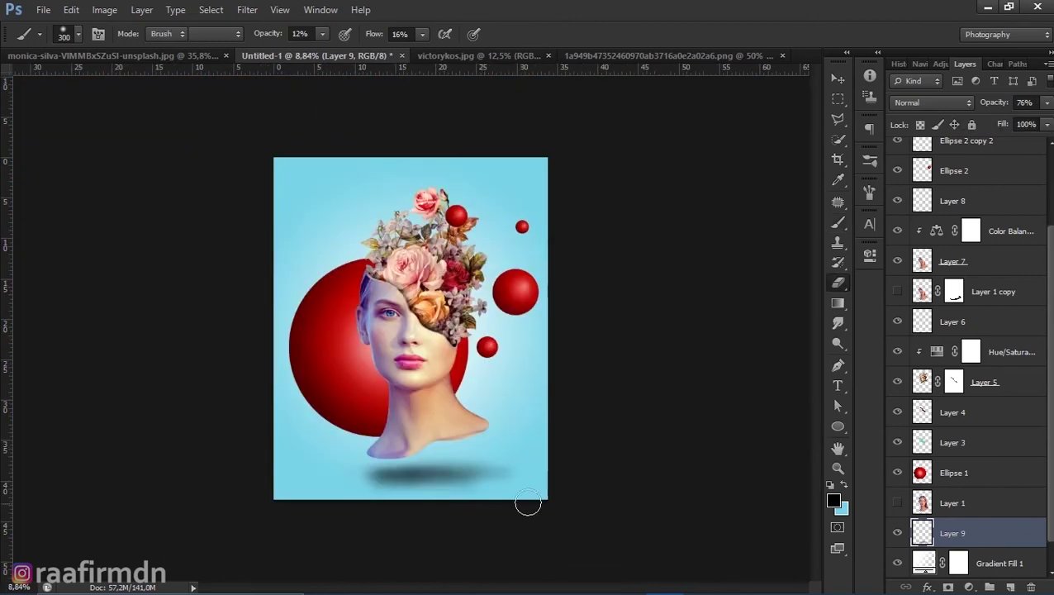
key(e)
key(v)
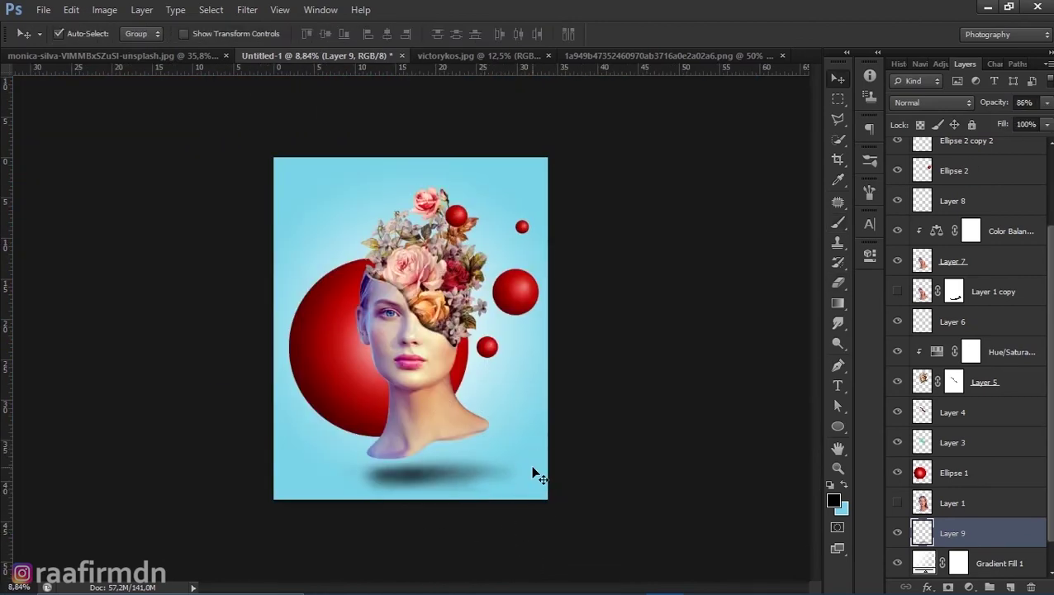
key(alt+period)
Add a top Curves 1 layer with a custom RGB curve, adjusting the Green channel before returning to RGB
click(969, 586)
click(923, 339)
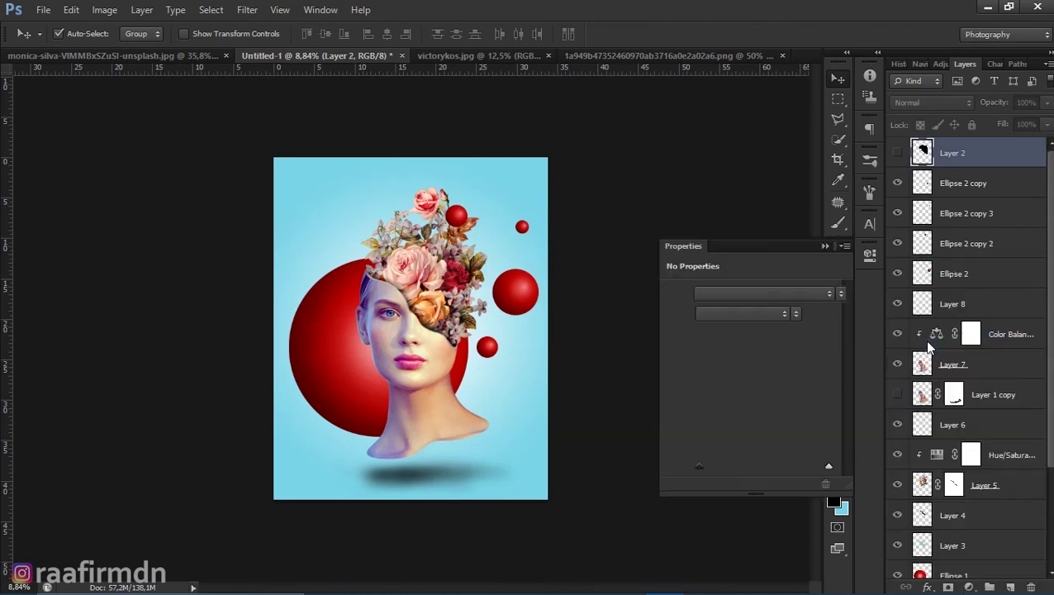
click(764, 392)
mouse_move(725, 431)
mouse_down()
mouse_move(728, 402)
mouse_move(729, 457)
mouse_move(716, 436)
mouse_move(725, 453)
mouse_up()
scroll(576, 313, up, 3)
click(744, 313)
click(727, 346)
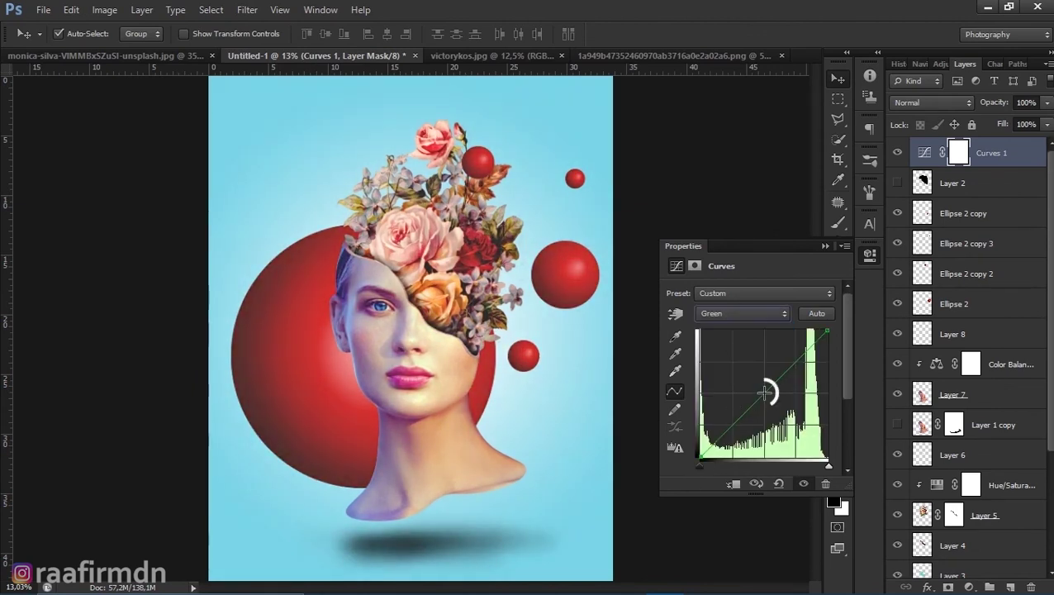
drag(724, 452, 673, 437)
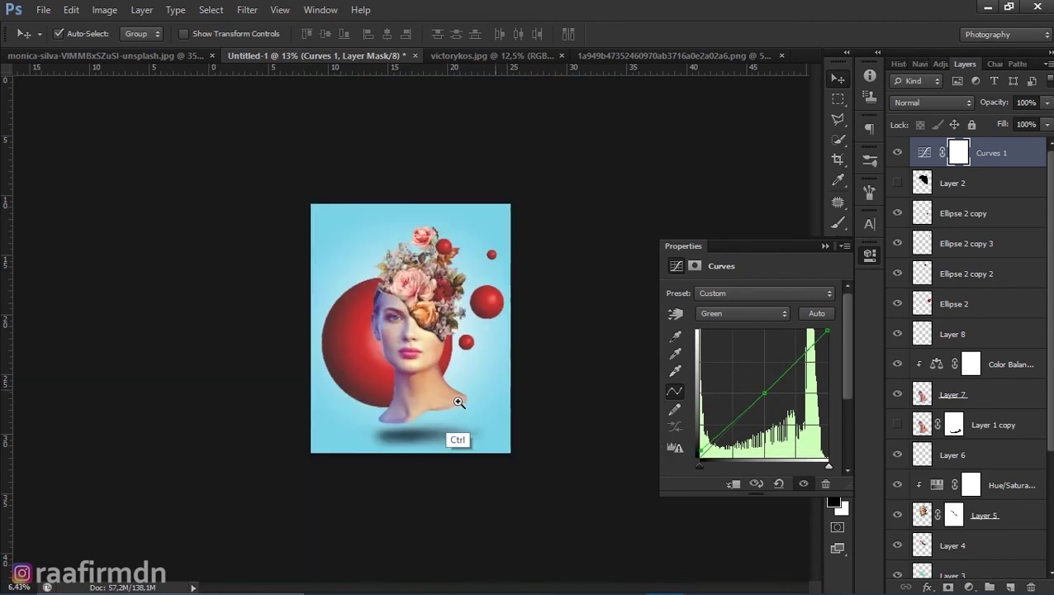
scroll(454, 437, down, 3)
click(743, 313)
click(732, 330)
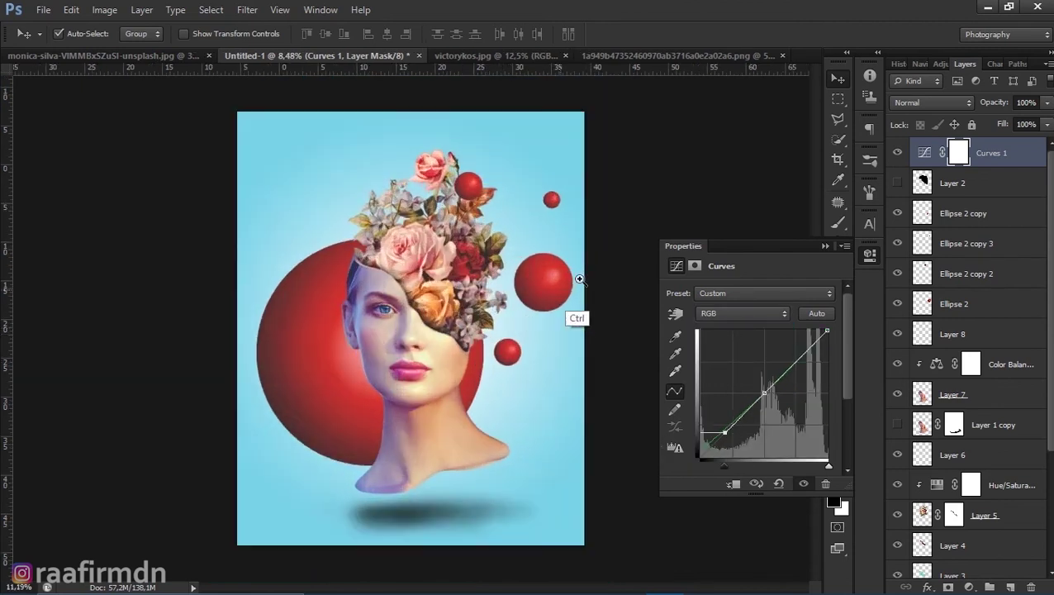